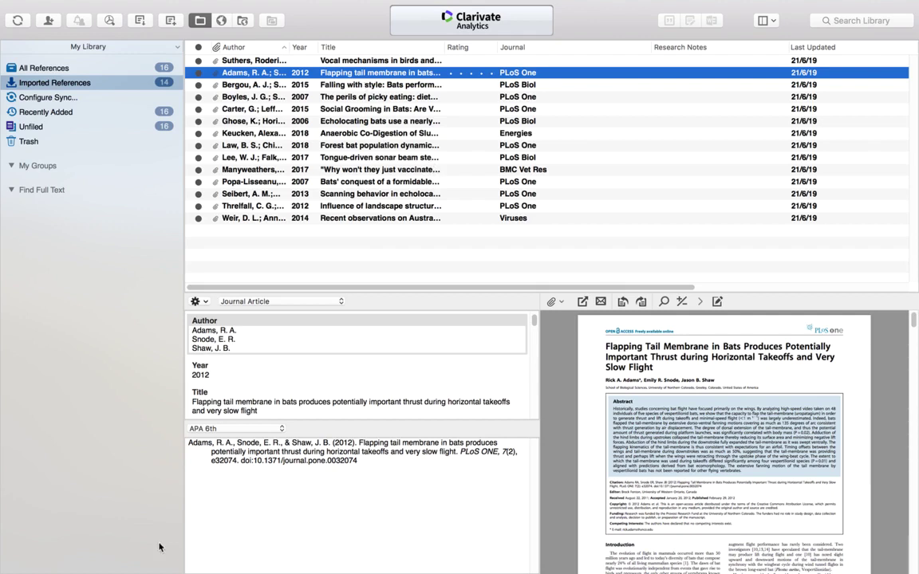
# - Switch to Chrome and open the A-Z list of databases from the UNE Library home page
pyautogui.press('super+Tab')
pyautogui.press('super+Tab')
pyautogui.press('super+Tab')
pyautogui.press('super+Tab')
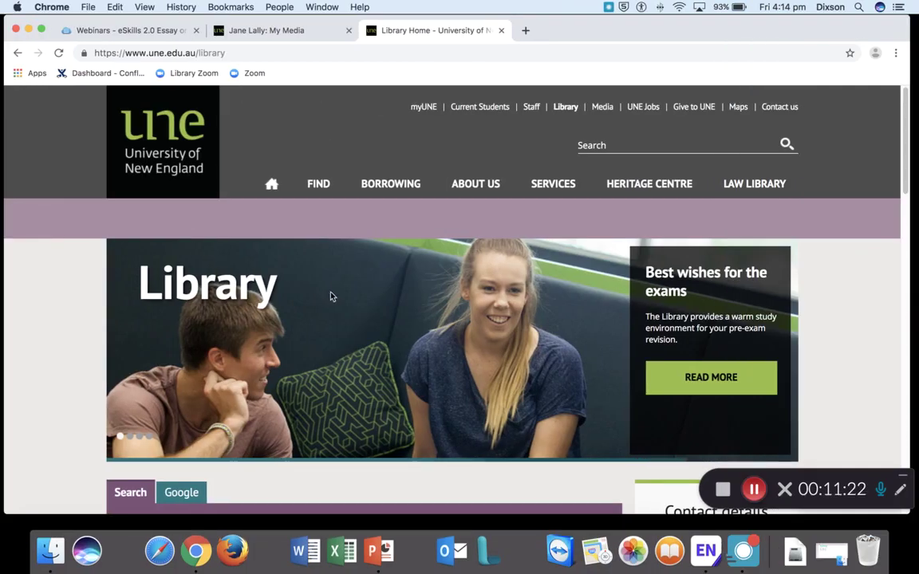
pyautogui.scroll(-5, 367, 319)
pyautogui.scroll(-2, 630, 309)
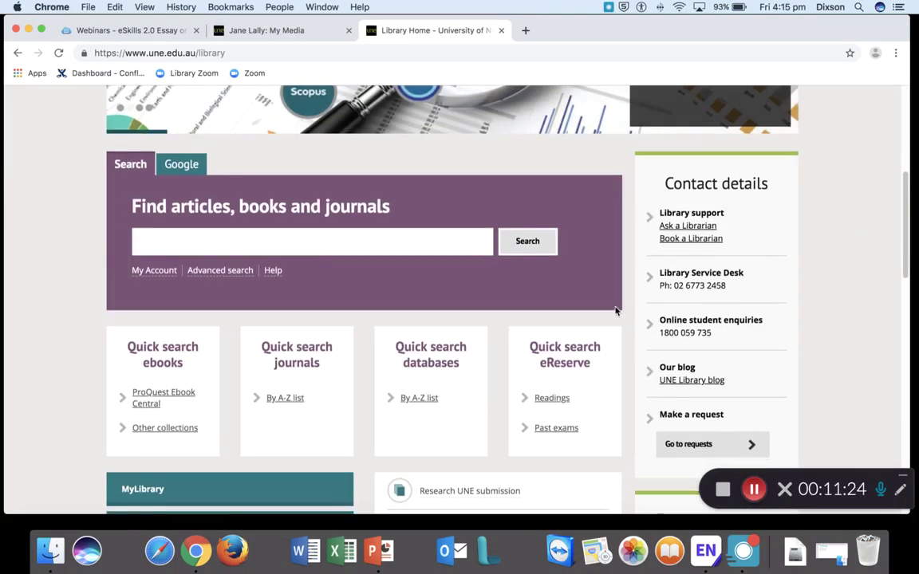
pyautogui.scroll(-1, 447, 381)
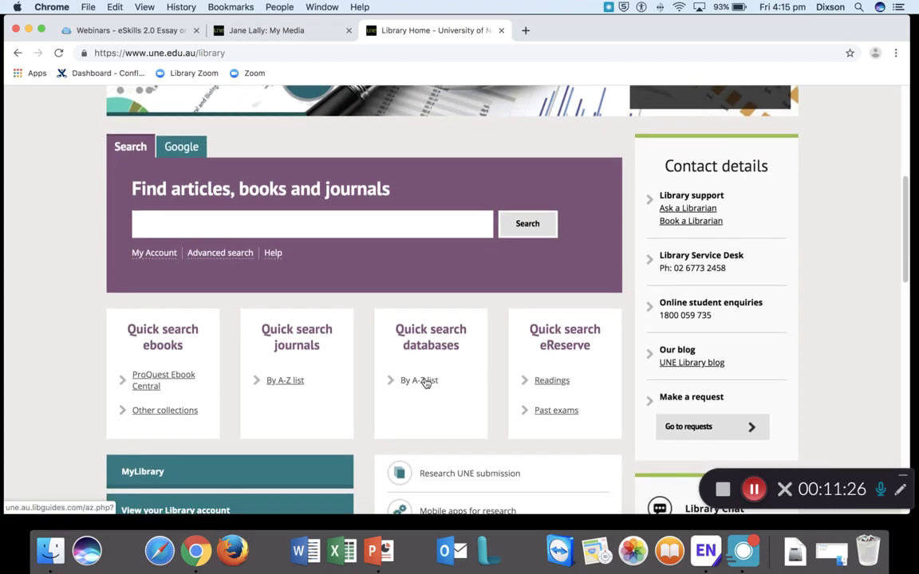
pyautogui.click(427, 384)
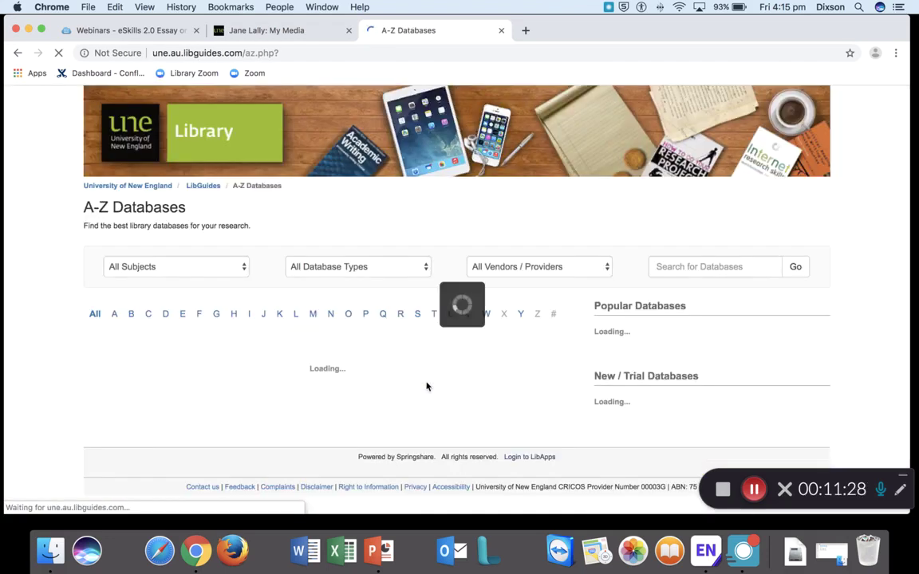
# - Open the ProQuest database from the popular databases and search it for "bats"
pyautogui.scroll(-5, 718, 343)
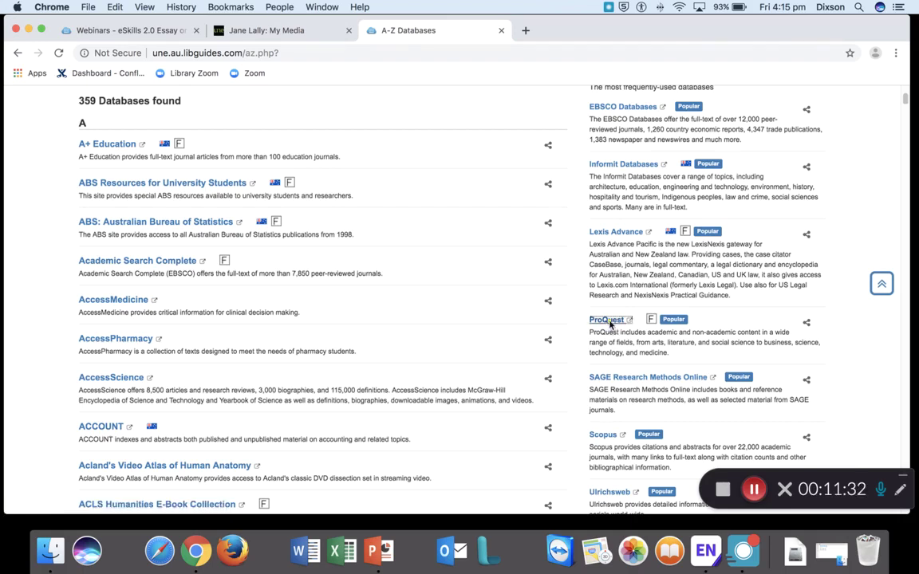
pyautogui.click(607, 320)
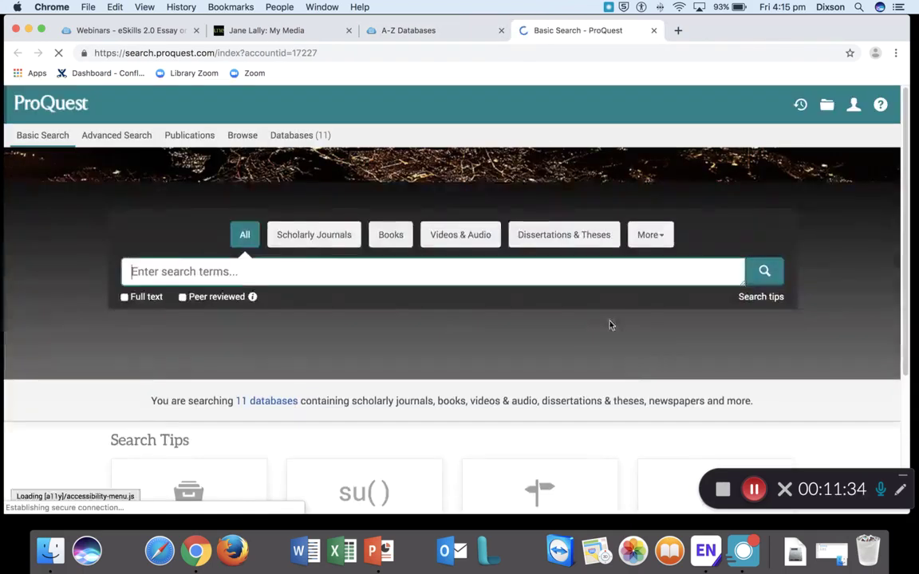
pyautogui.write('b')
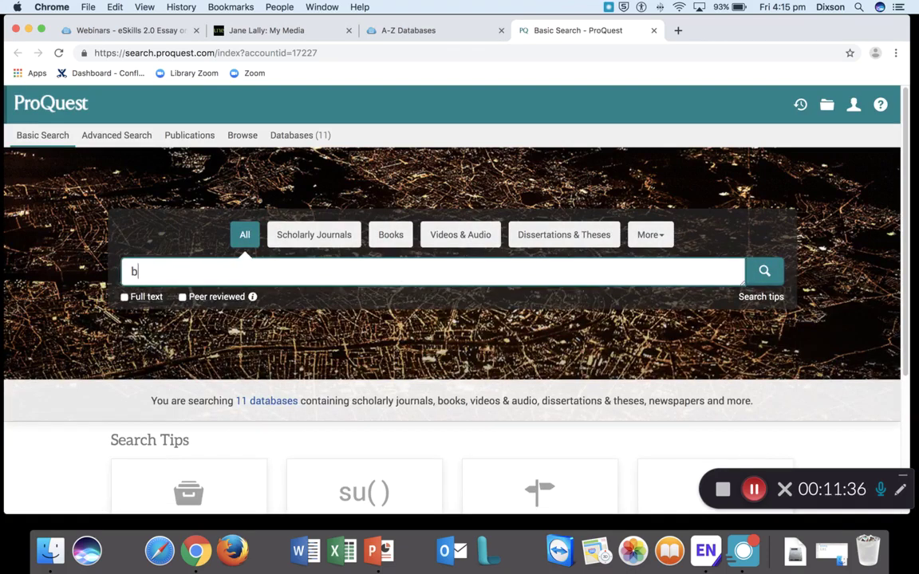
pyautogui.write('ats')
pyautogui.press('Return')
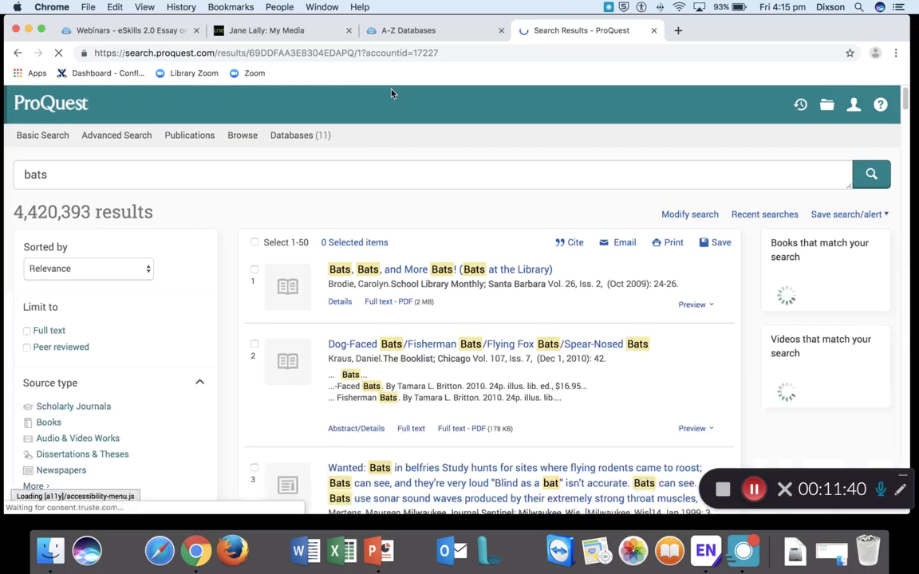
# - Select the first two search results and export them in RIS format with citation, abstract and indexing, oldest first
pyautogui.scroll(-1, 414, 144)
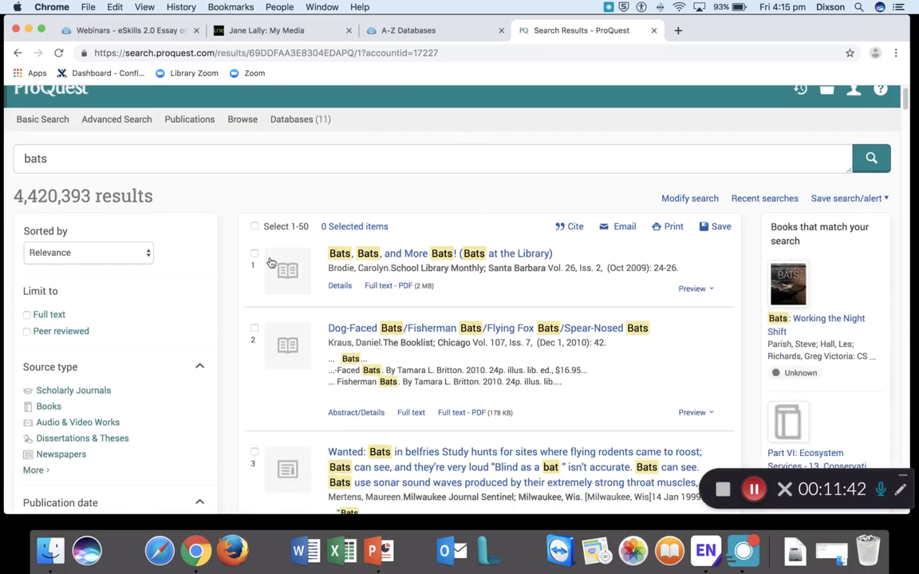
pyautogui.click(253, 329)
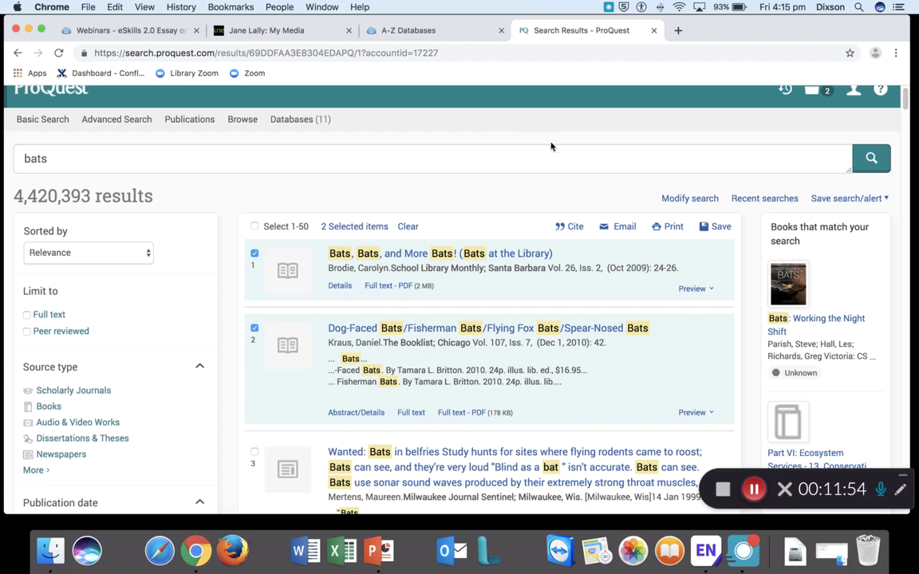
pyautogui.click(721, 229)
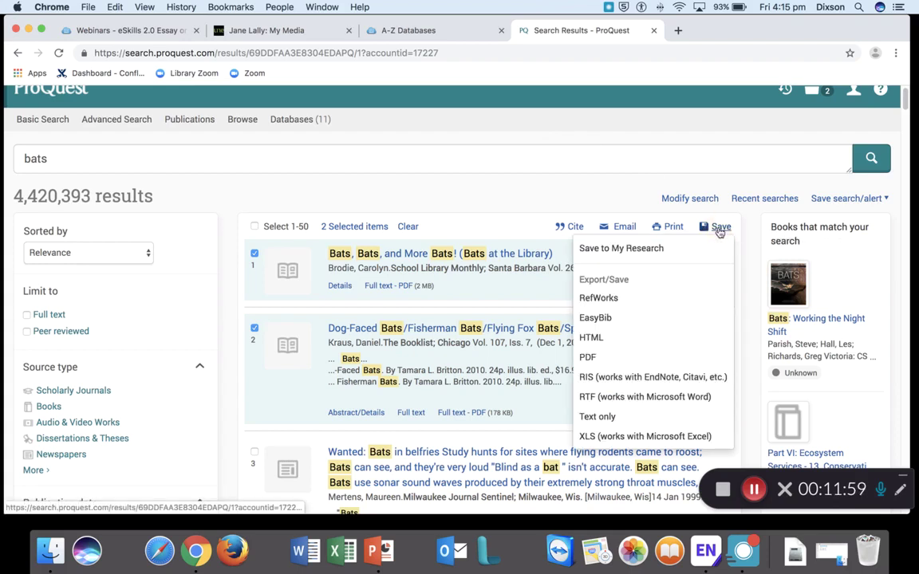
pyautogui.click(613, 386)
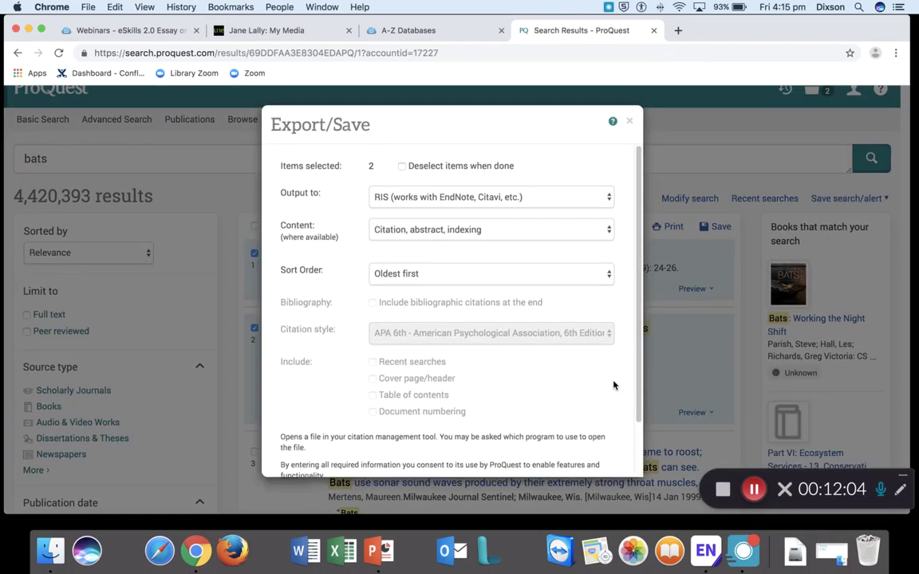
pyautogui.scroll(-2, 569, 297)
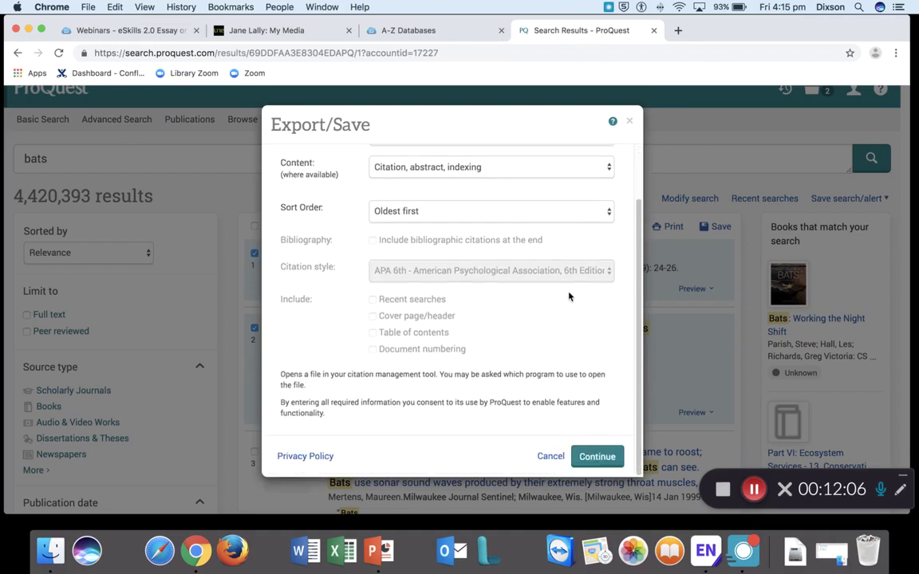
pyautogui.click(605, 463)
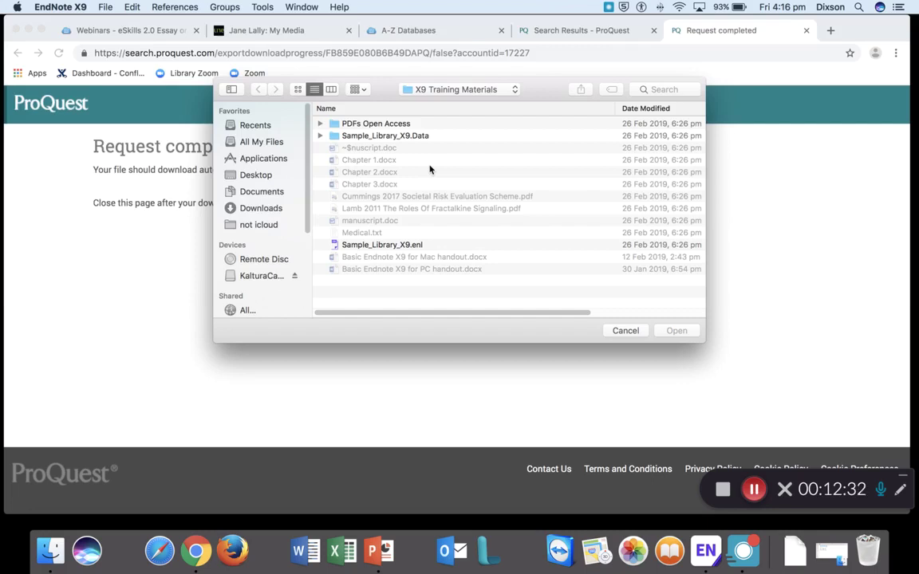
# - Import the exported references into the existing .enl library file in the EndNote folder under Documents
pyautogui.click(256, 196)
pyautogui.doubleClick(365, 124)
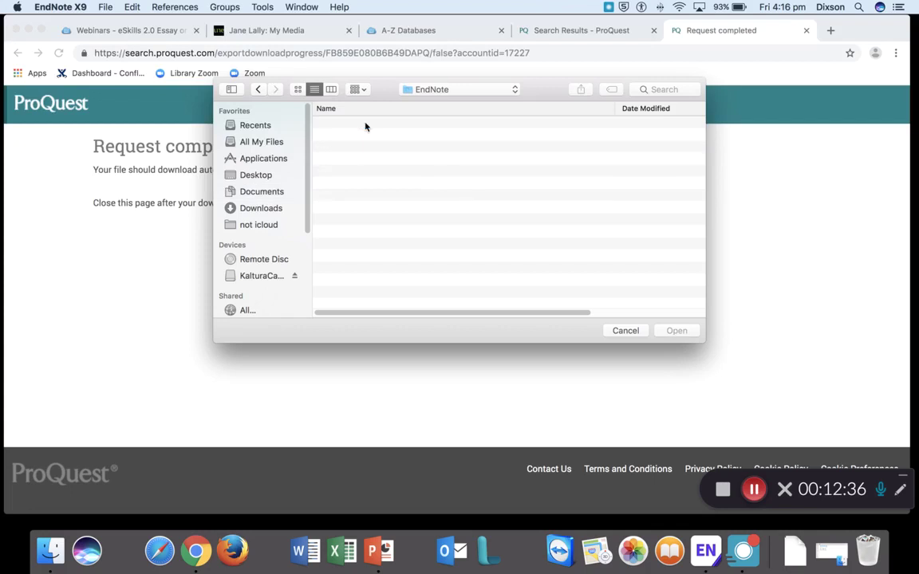
pyautogui.click(364, 139)
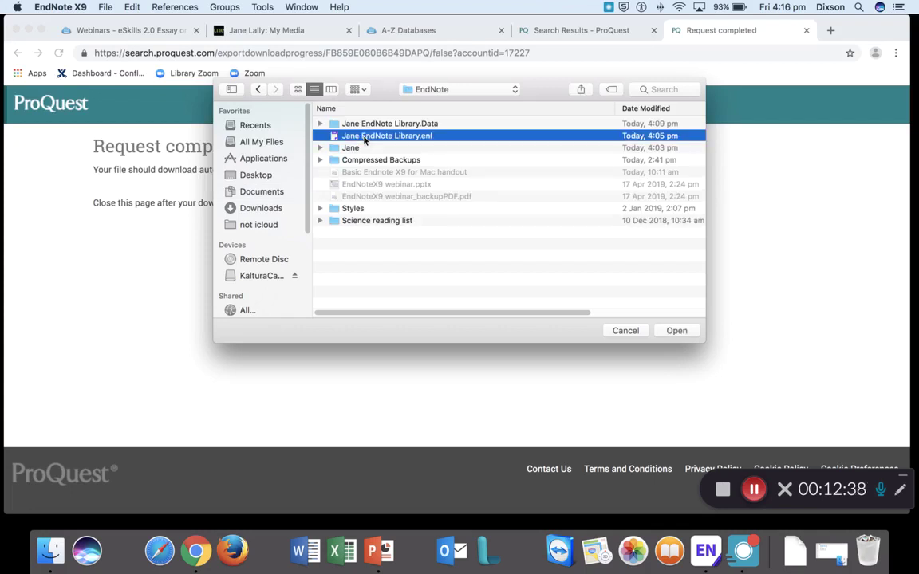
pyautogui.click(677, 331)
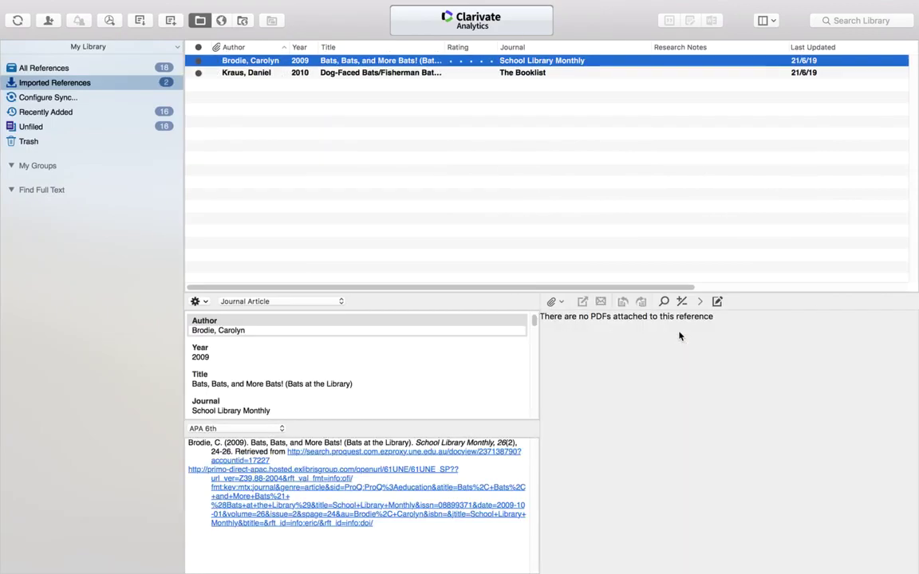
# - Examine the APA 6th citation and URL field of the imported "Dog-Faced Bats" reference, and display all references
pyautogui.click(382, 72)
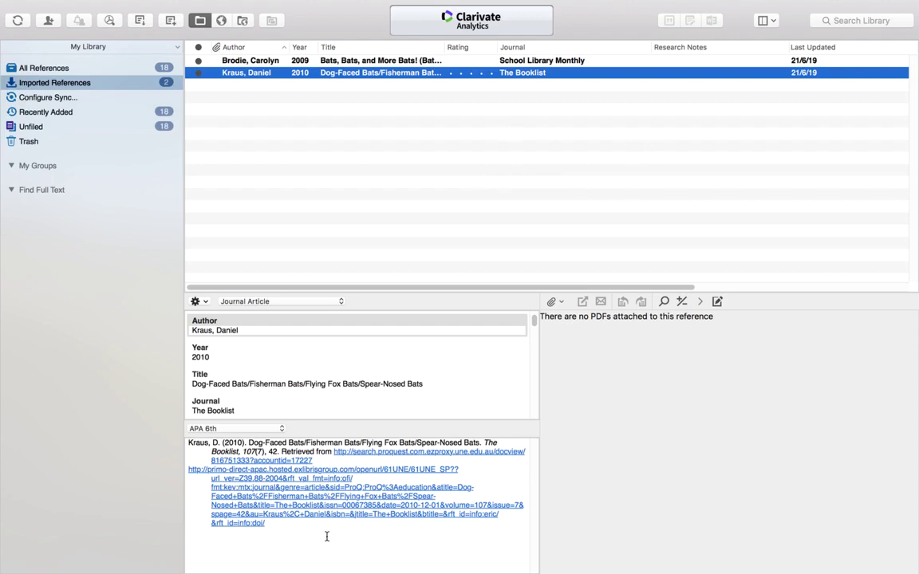
pyautogui.moveTo(290, 531); pyautogui.dragTo(192, 463)
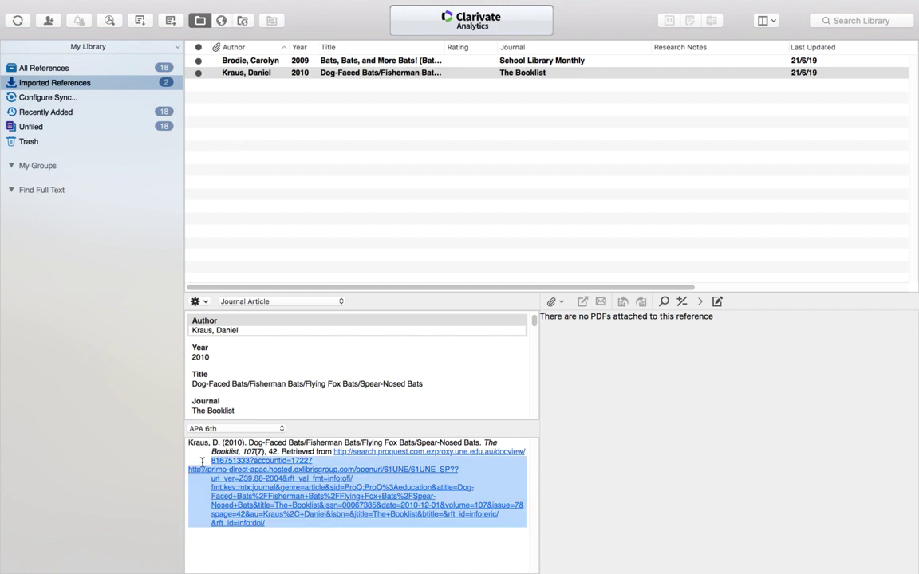
pyautogui.click(369, 533)
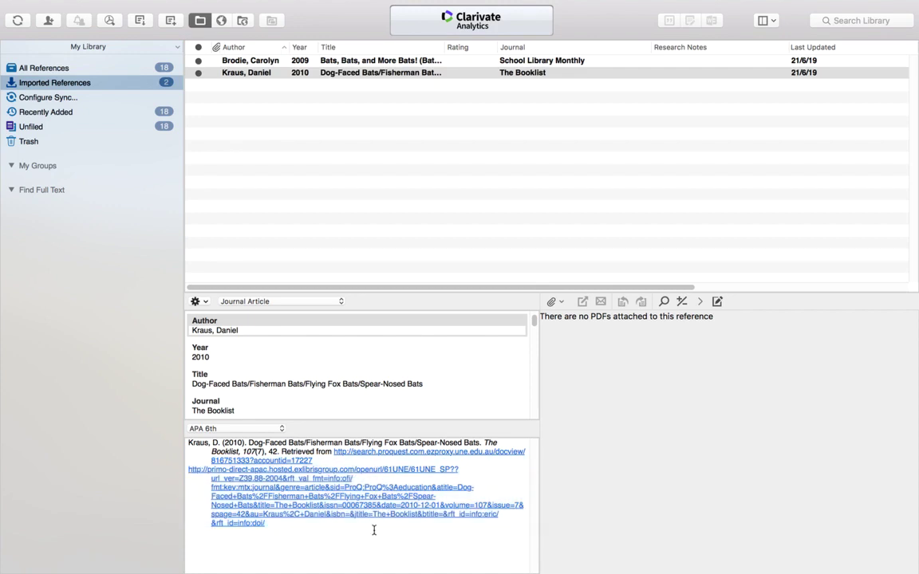
pyautogui.scroll(-8, 402, 363)
pyautogui.scroll(-10, 402, 362)
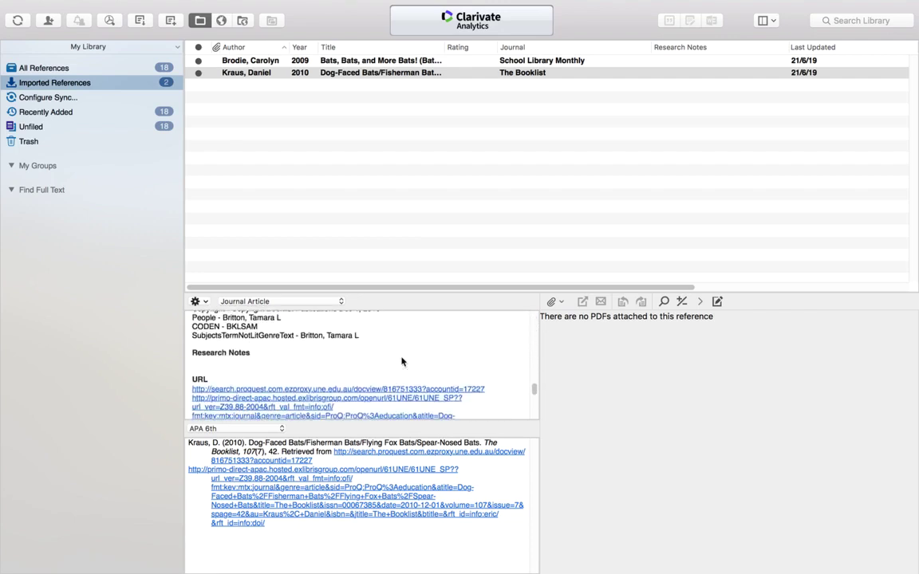
pyautogui.scroll(-3, 402, 362)
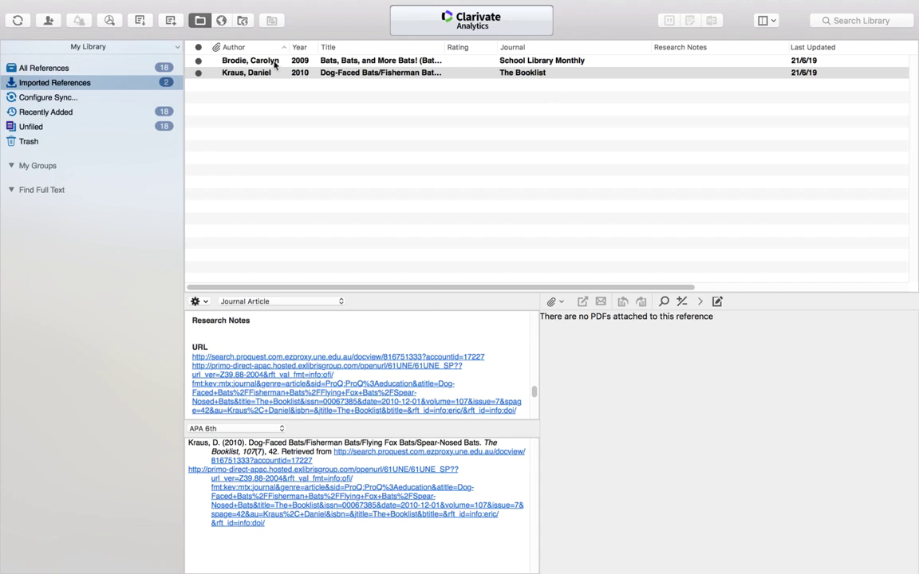
pyautogui.click(117, 68)
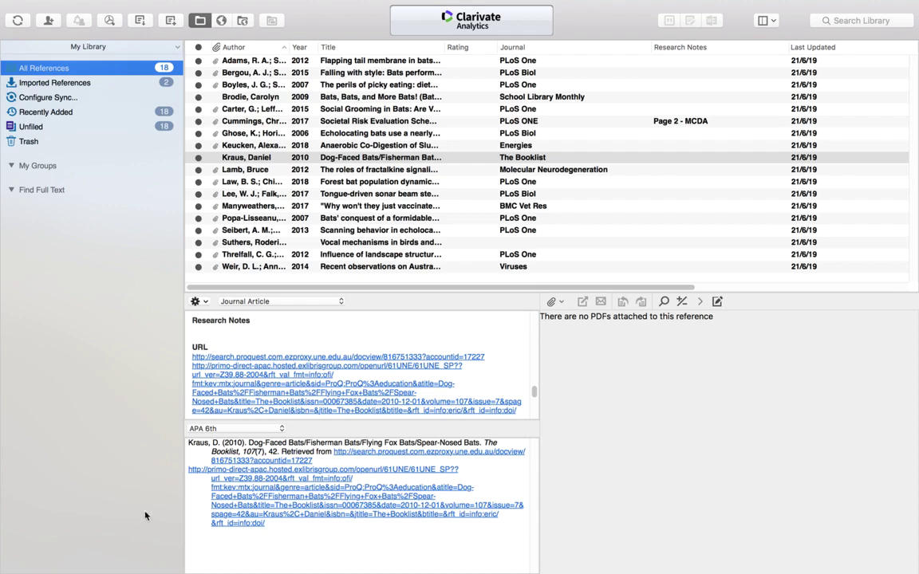
# - Switch back to Chrome, close both ProQuest pages and return to the UNE Library home page
pyautogui.press('super+Tab')
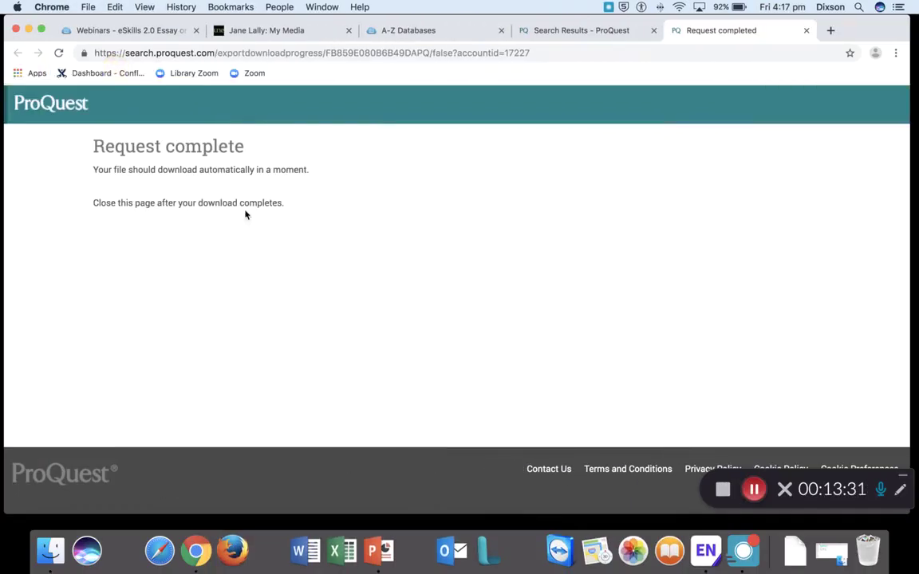
pyautogui.click(806, 30)
pyautogui.click(654, 30)
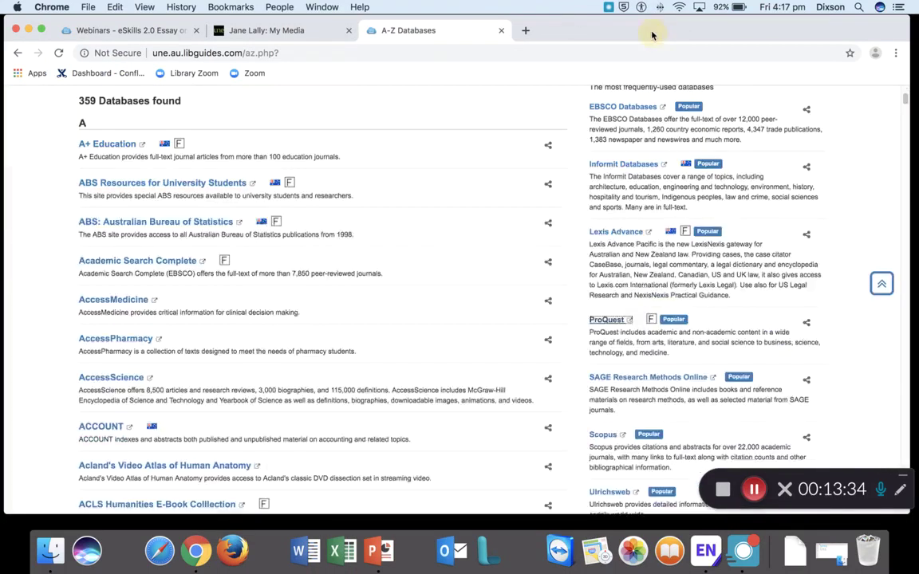
pyautogui.scroll(5, 414, 106)
pyautogui.click(205, 140)
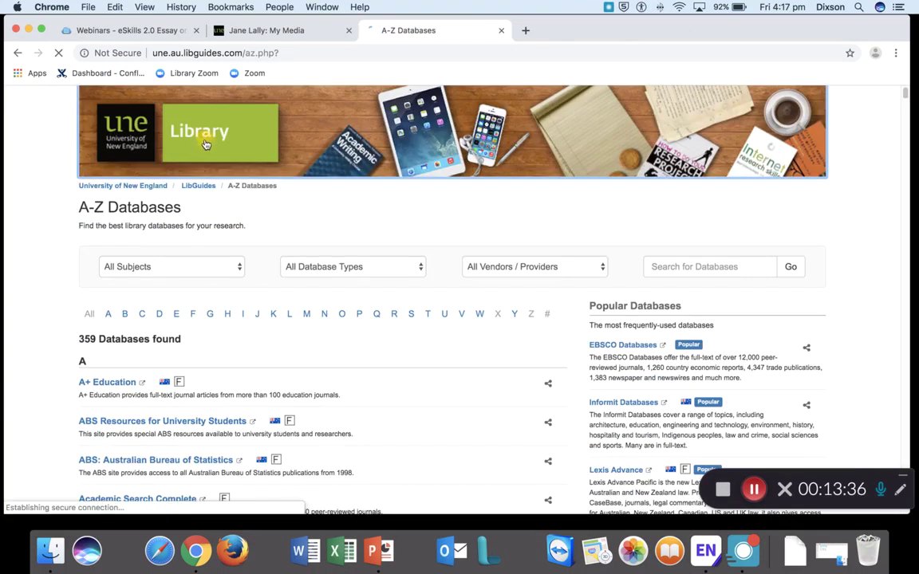
# - Search Google Scholar for "bats environment" from the library home page's Google search
pyautogui.scroll(-4, 236, 351)
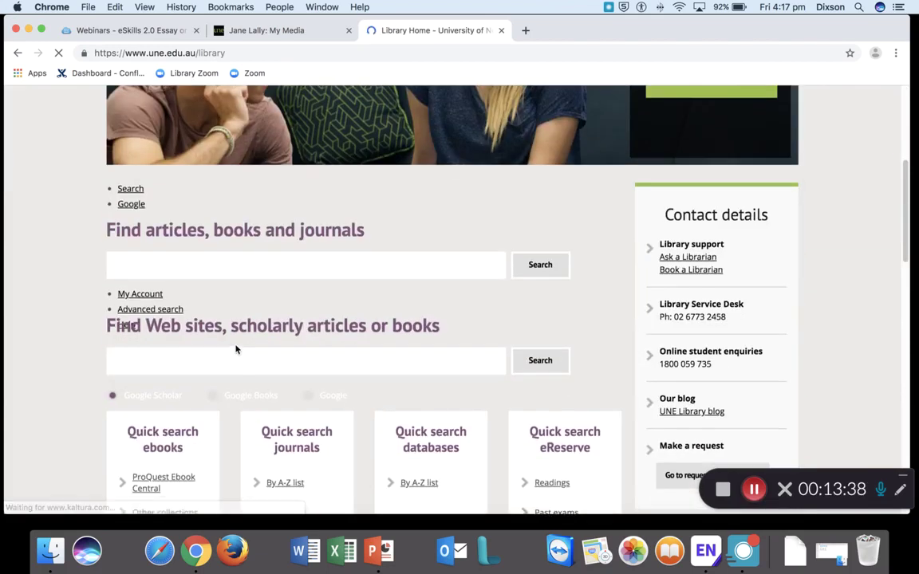
pyautogui.click(175, 195)
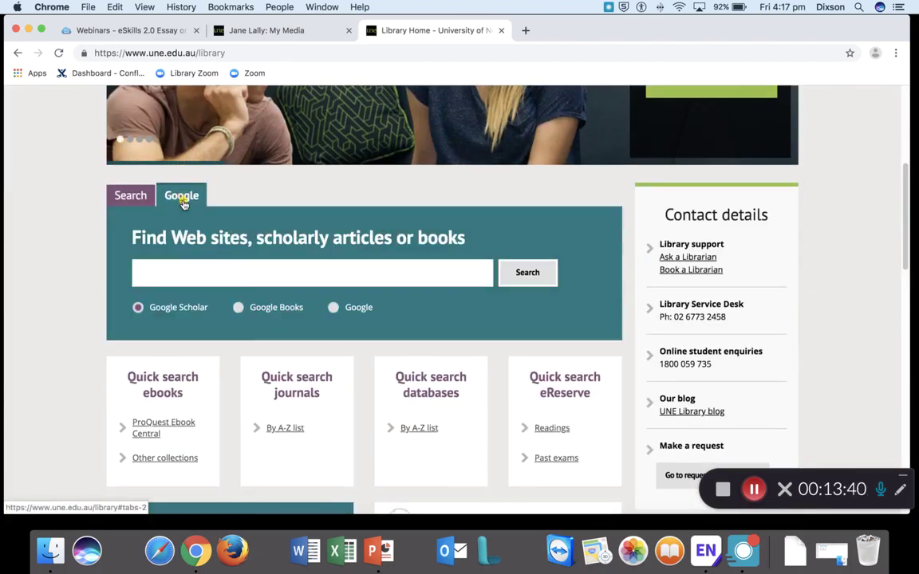
pyautogui.click(213, 269)
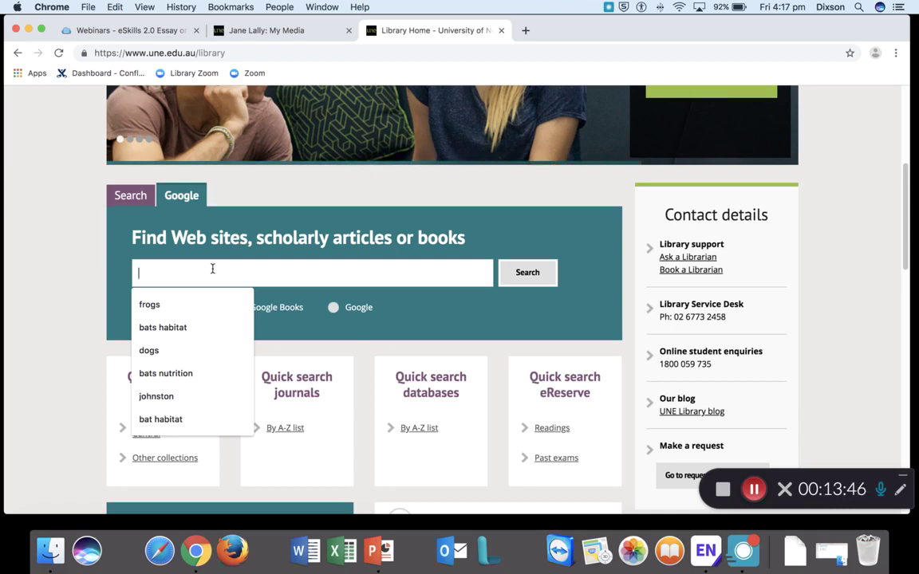
pyautogui.write('bats')
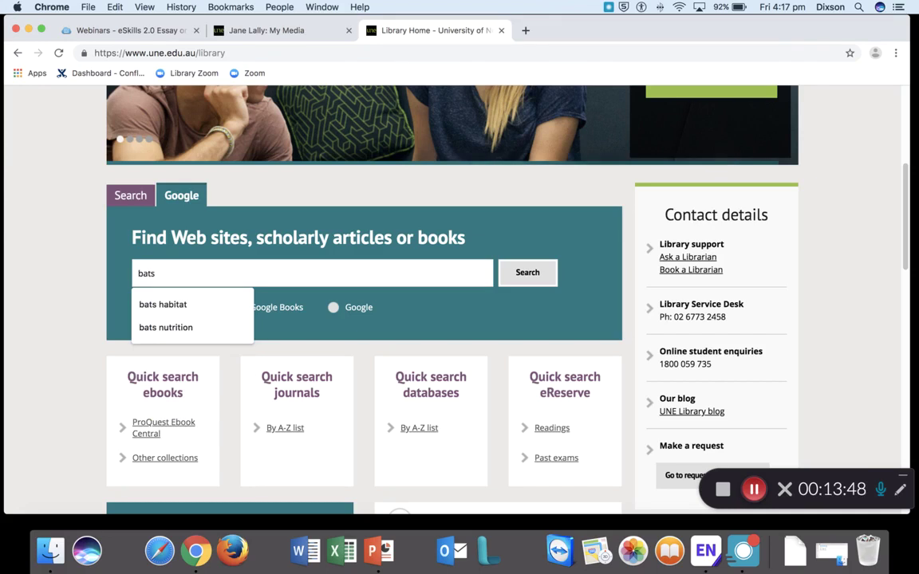
pyautogui.write(' envi')
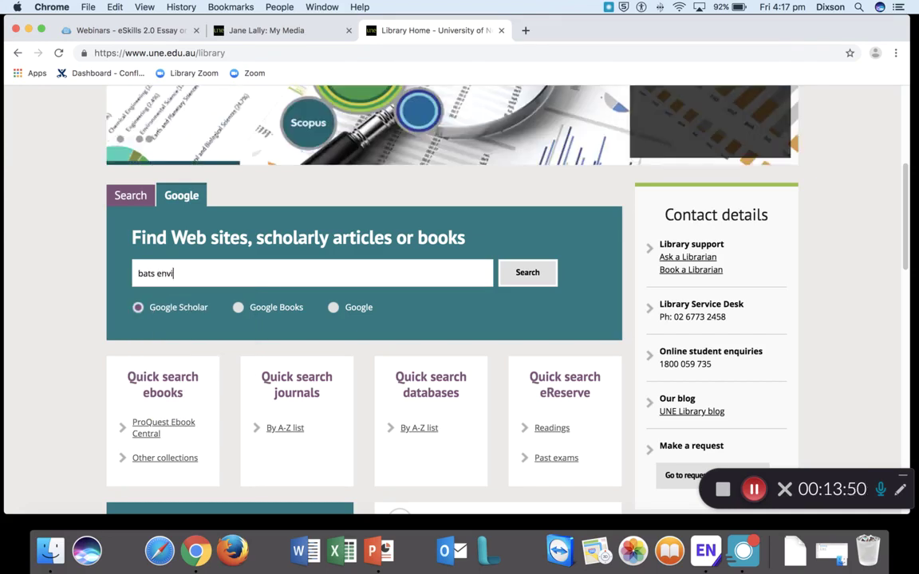
pyautogui.write('ronment')
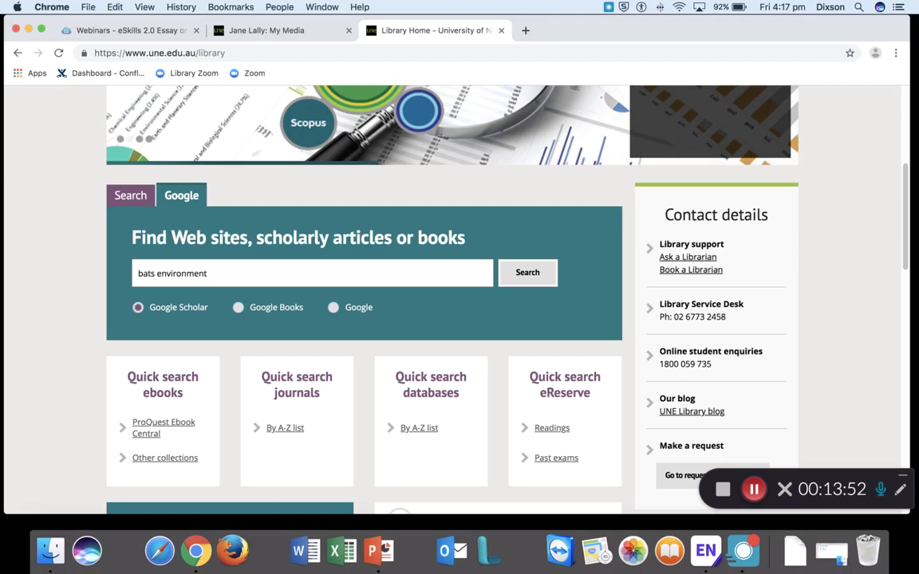
pyautogui.click(528, 272)
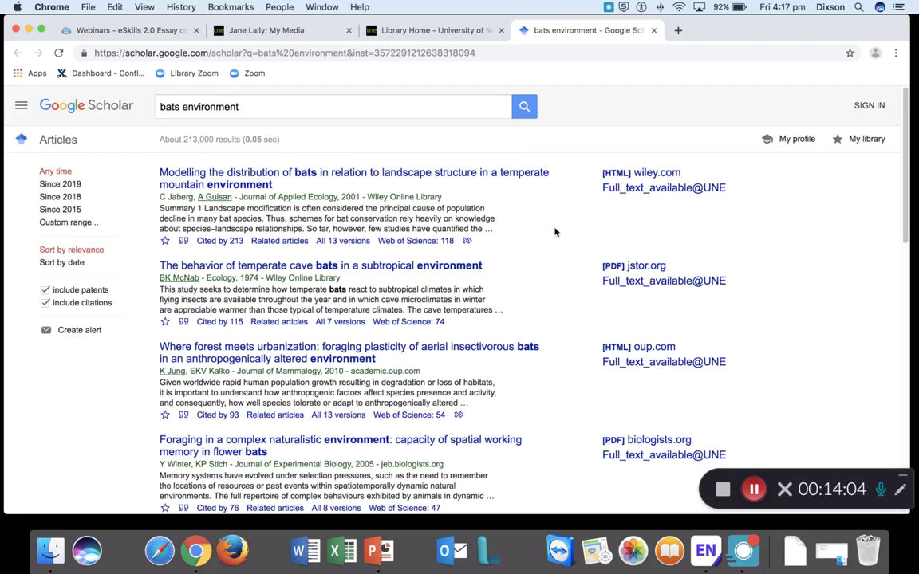
# - Export the EndNote citation of the first result, "Modelling the distribution of bats", into the existing .enl library in the EndNote folder
pyautogui.click(184, 241)
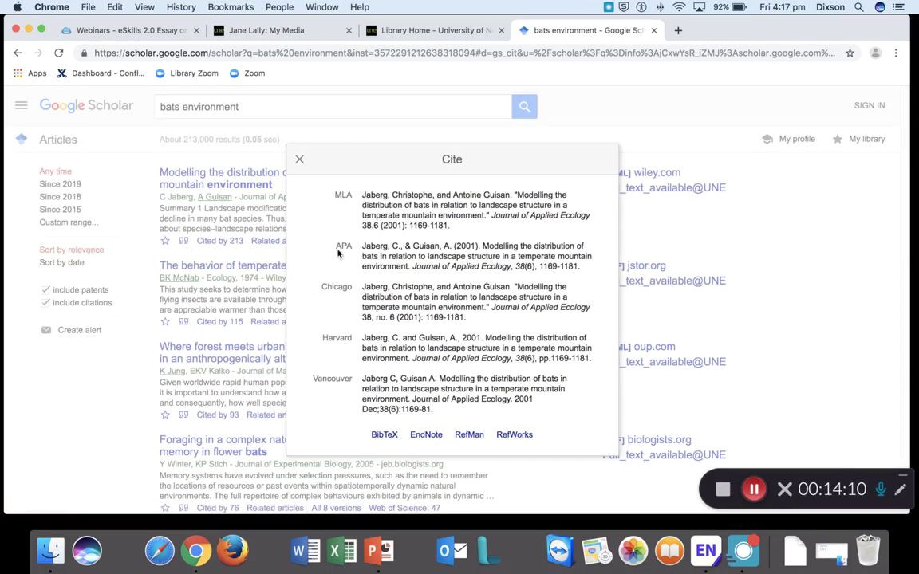
pyautogui.click(428, 435)
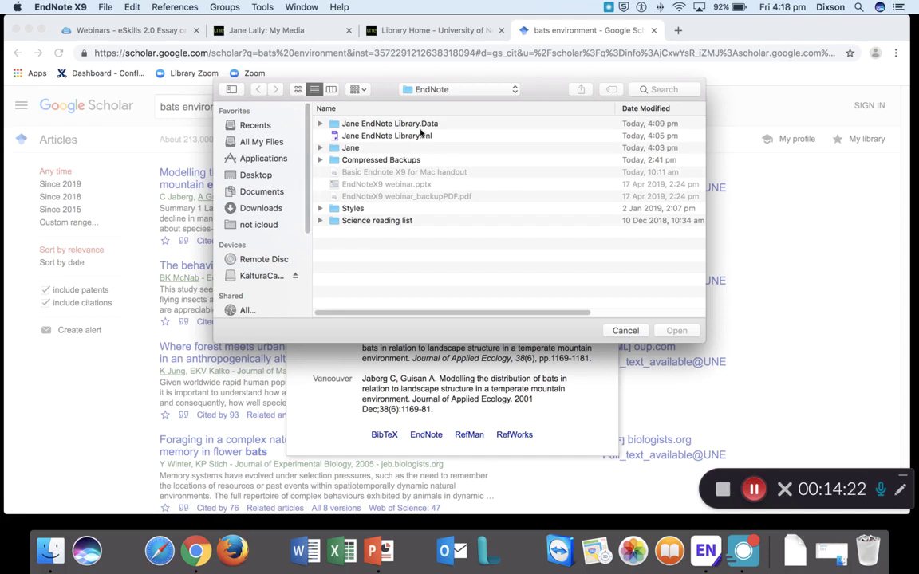
pyautogui.click(391, 136)
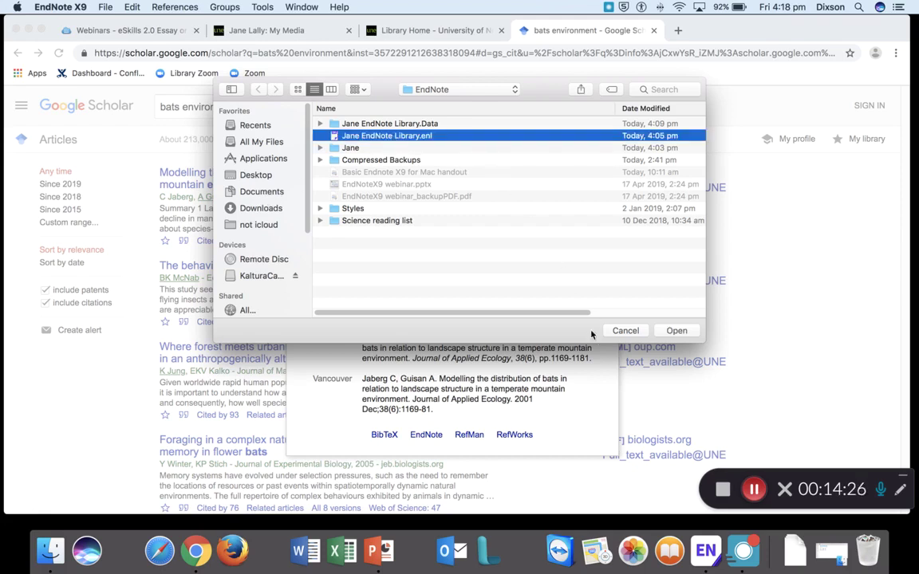
pyautogui.click(677, 331)
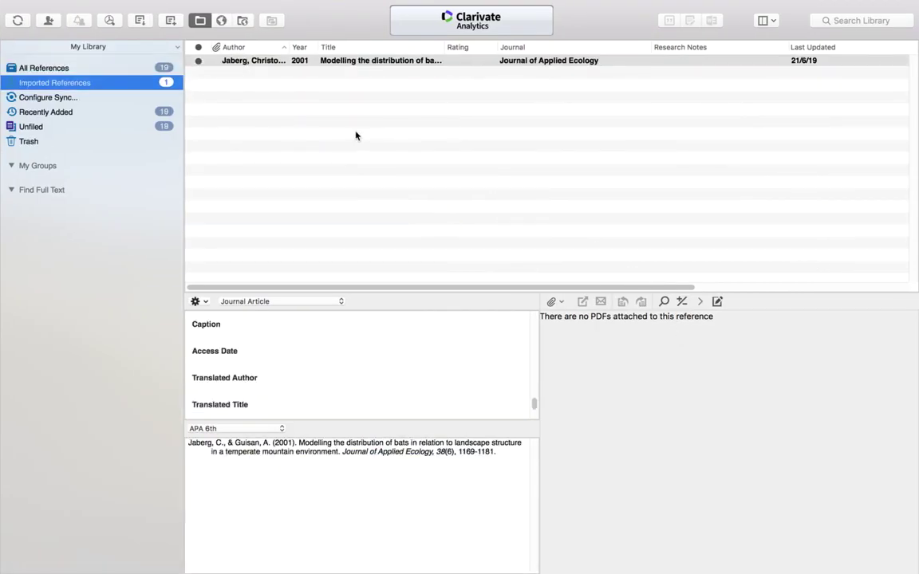
# - Check the imported "Modelling the distribution of bats" reference for PDF attachment options, display all references and examine its APA 6th citation
pyautogui.click(219, 62)
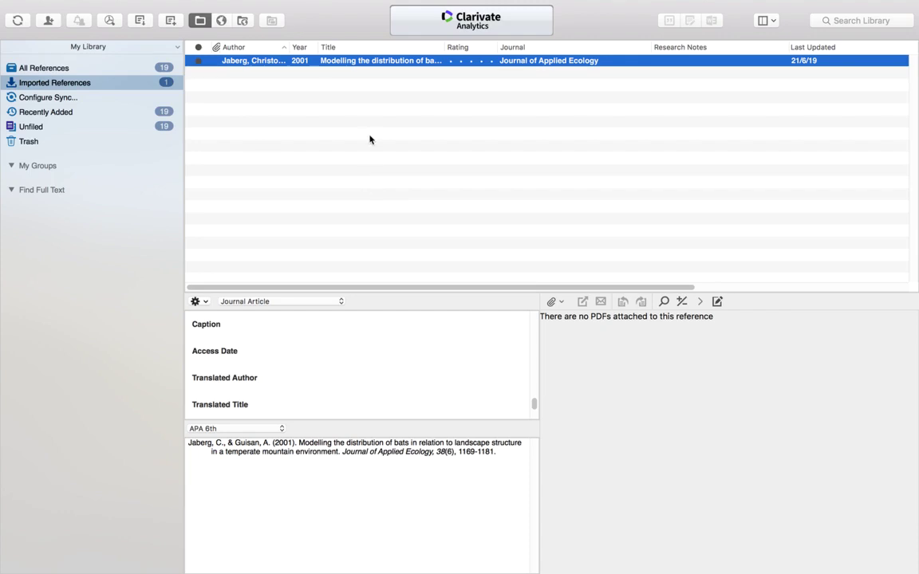
pyautogui.click(562, 304)
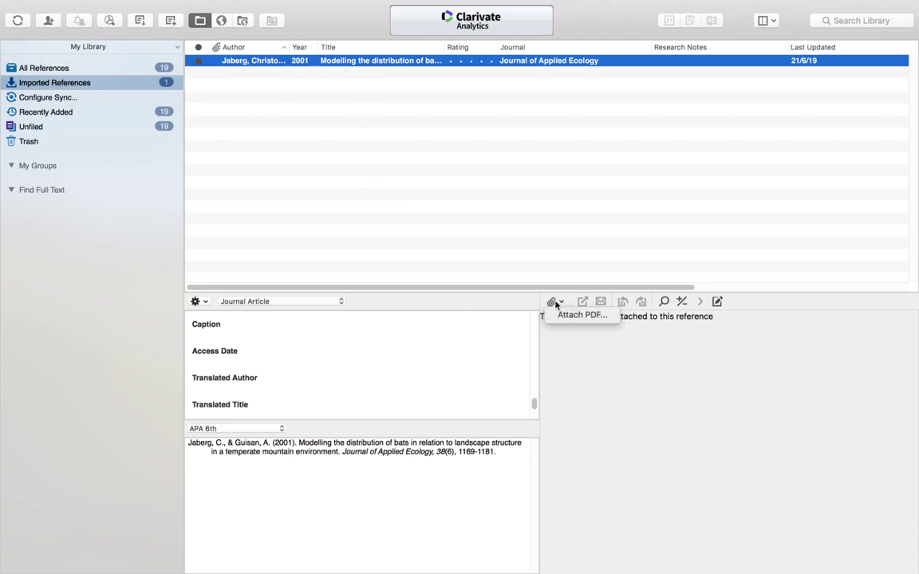
pyautogui.click(61, 62)
pyautogui.click(69, 69)
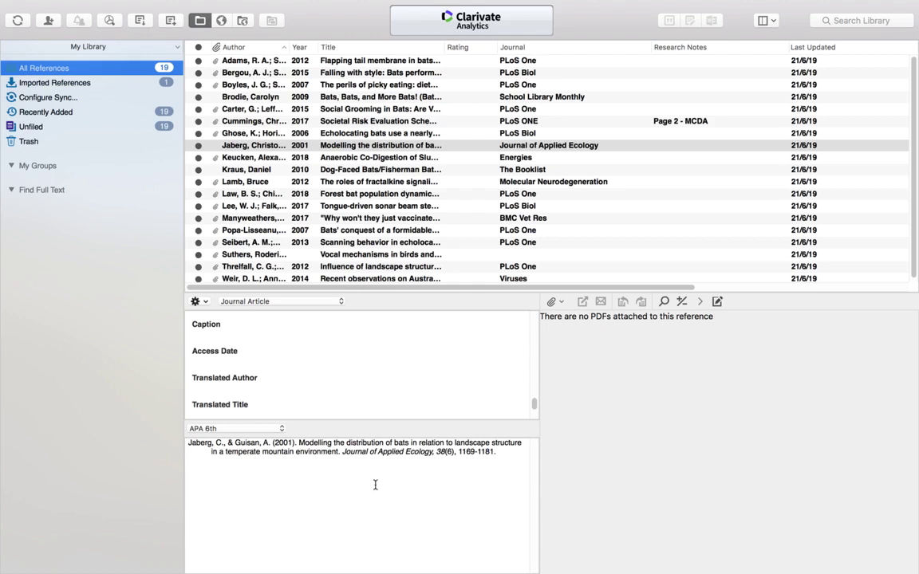
pyautogui.moveTo(496, 452); pyautogui.dragTo(179, 435)
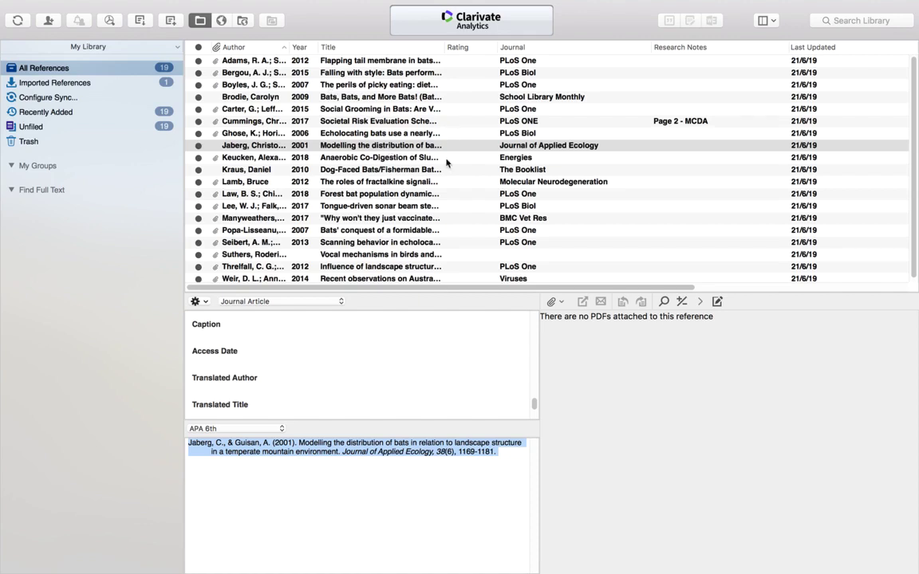
# - Select the 2015 "Social Grooming in Bats" reference and review its record details up to the Rating and Author fields
pyautogui.click(397, 132)
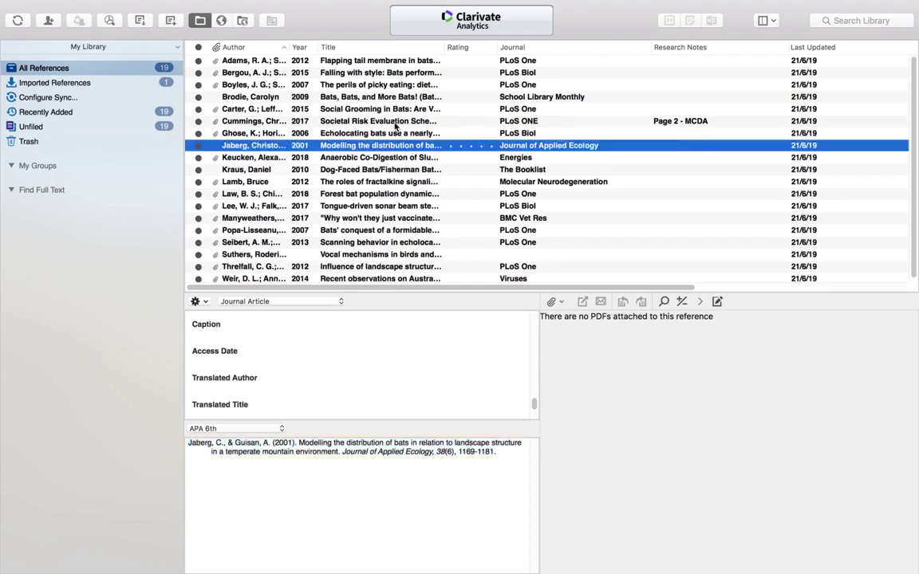
pyautogui.click(395, 120)
pyautogui.click(393, 110)
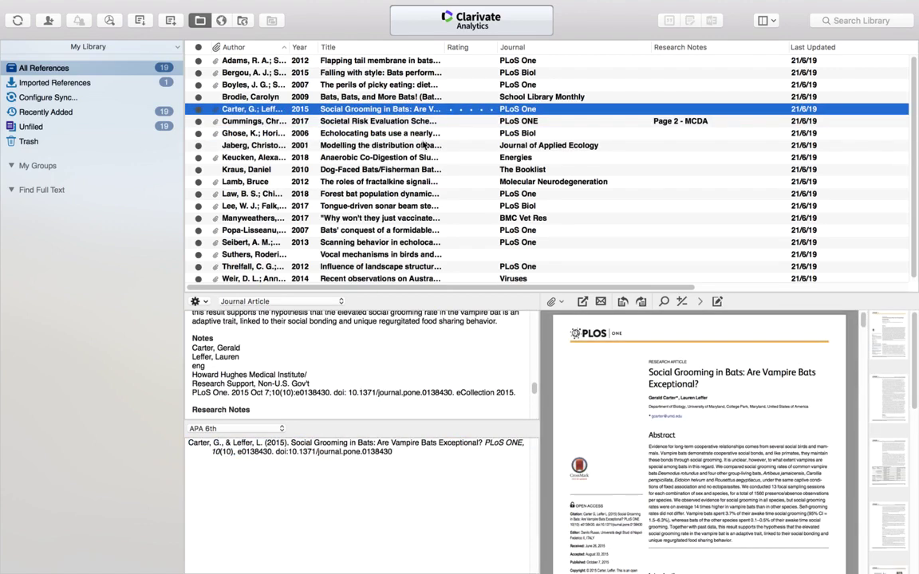
pyautogui.scroll(3, 400, 343)
pyautogui.scroll(10, 395, 343)
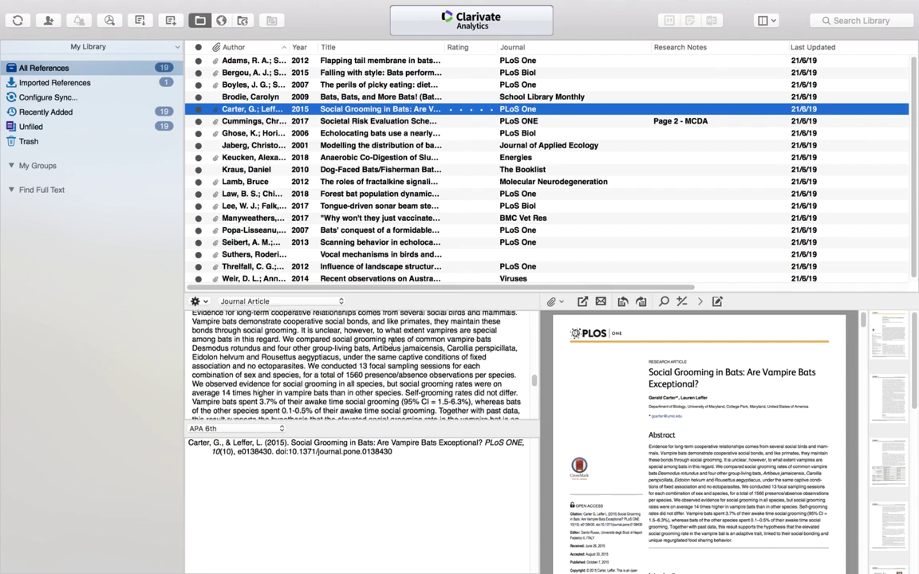
pyautogui.scroll(5, 388, 345)
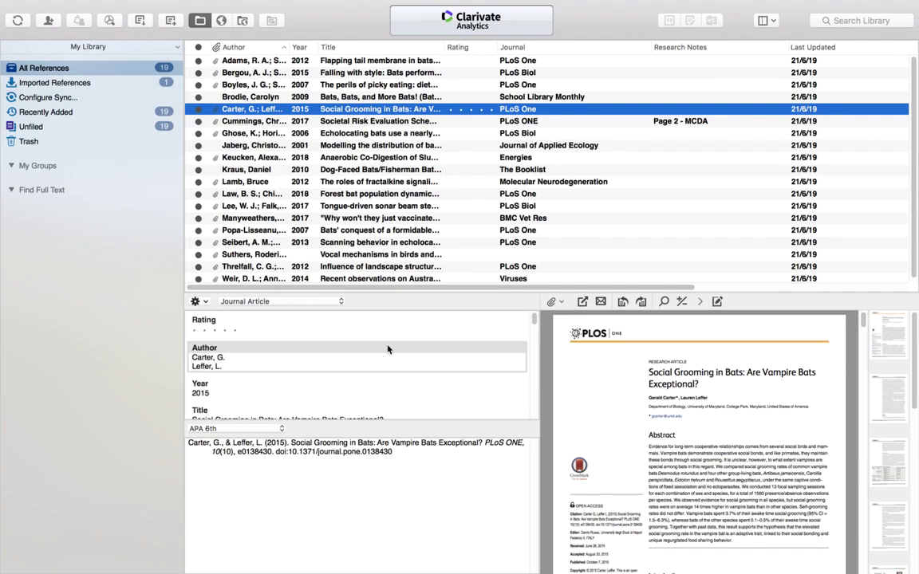
# - Edit the reference's title to read "Social Grooming in Bats: Are vampire bats exceptional?" in its full record and close the record
pyautogui.doubleClick(387, 114)
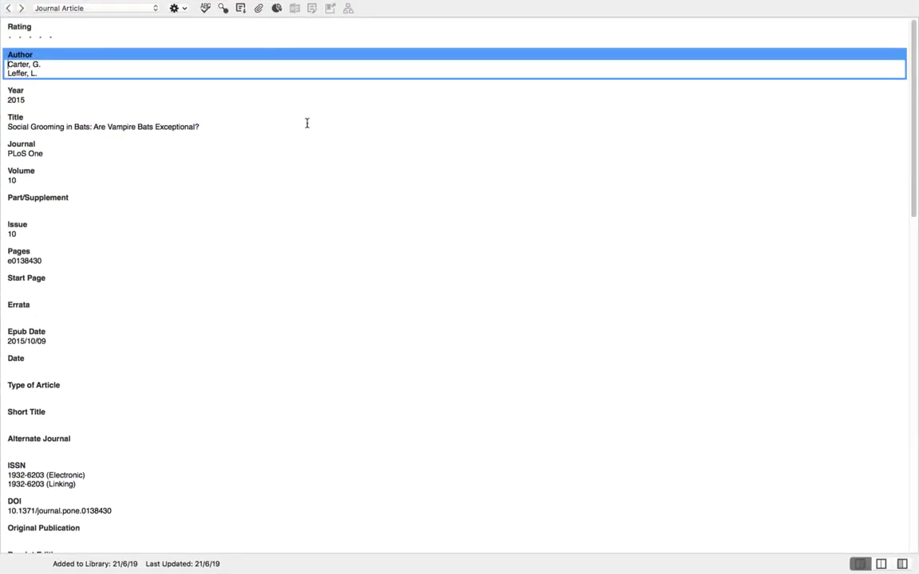
pyautogui.click(143, 126)
pyautogui.doubleClick(143, 127)
pyautogui.write('bats')
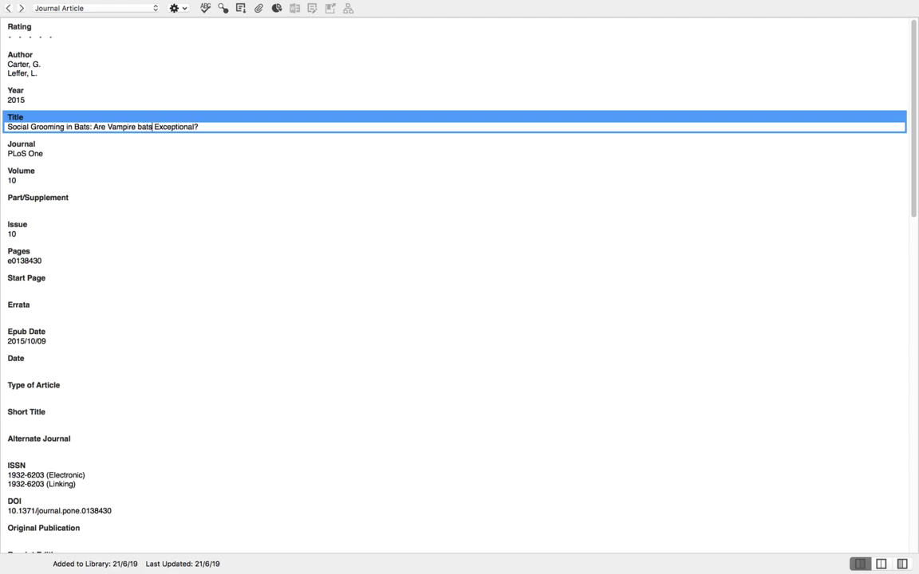
pyautogui.press('Delete')
pyautogui.write('e')
pyautogui.click(141, 127)
pyautogui.click(112, 126)
pyautogui.press('BackSpace')
pyautogui.write('v')
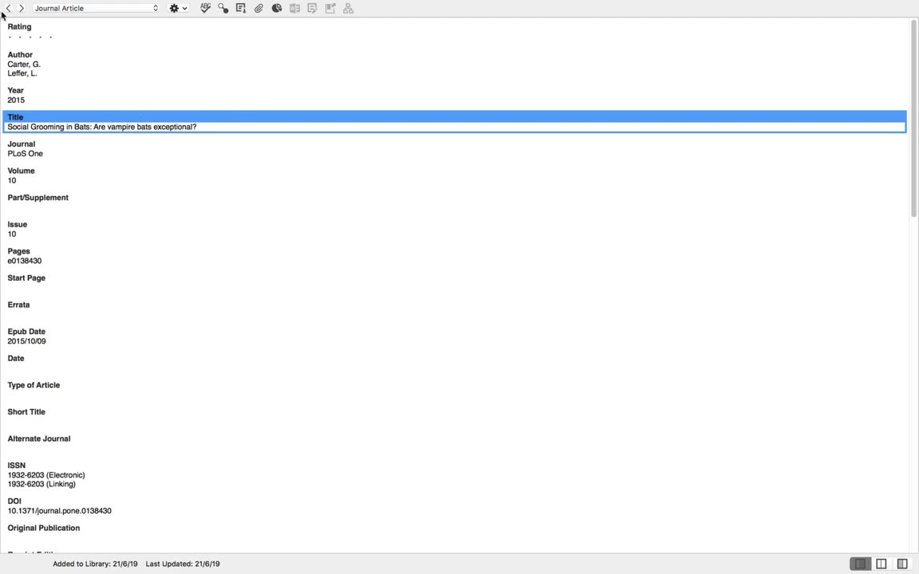
pyautogui.moveTo(29, 2)
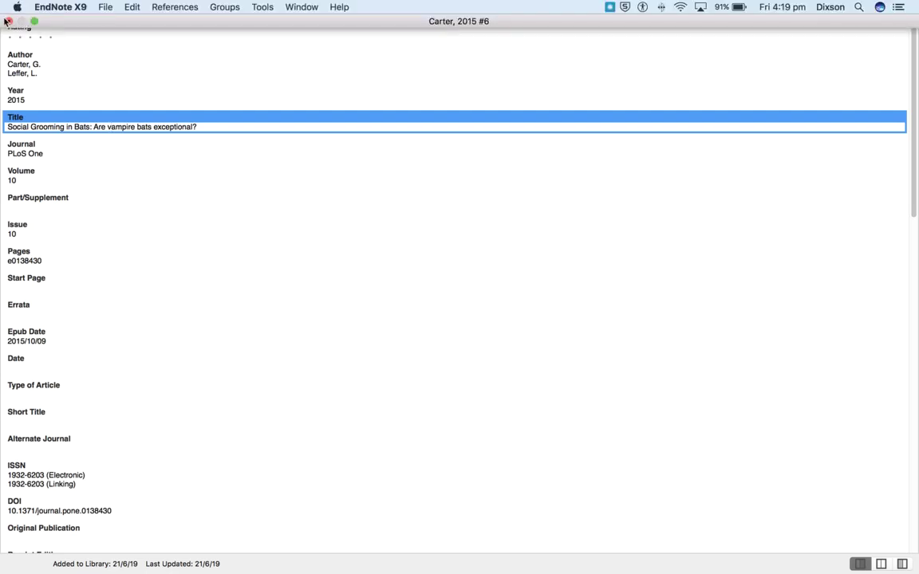
pyautogui.click(9, 22)
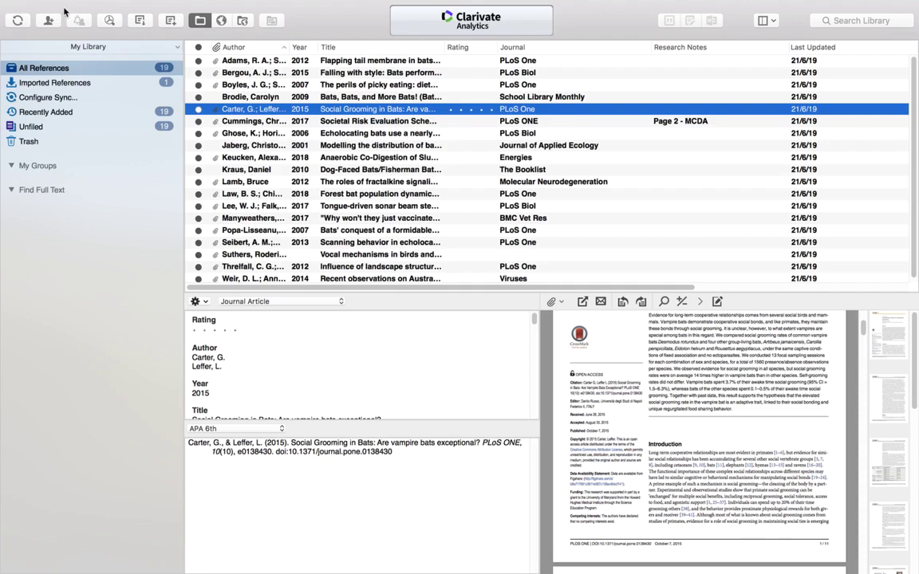
pyautogui.click(107, 10)
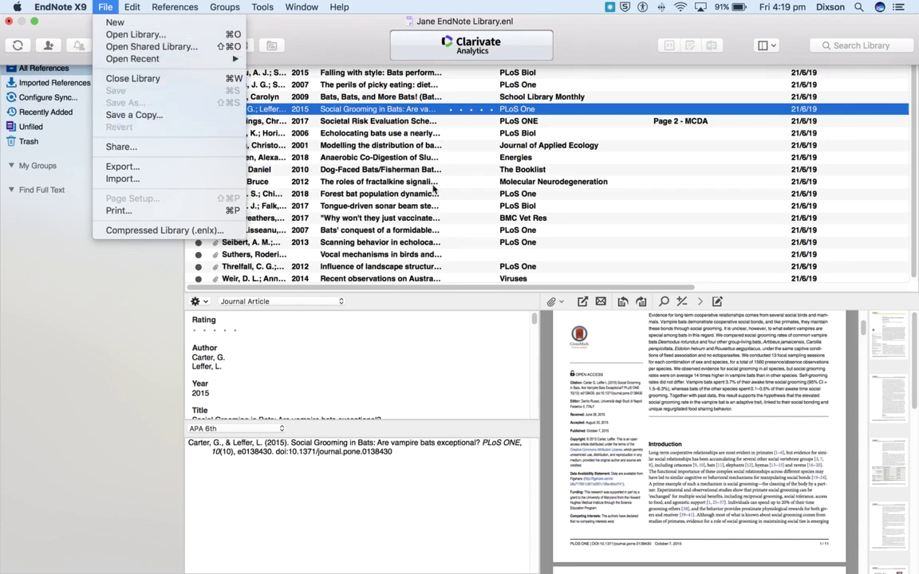
pyautogui.click(335, 50)
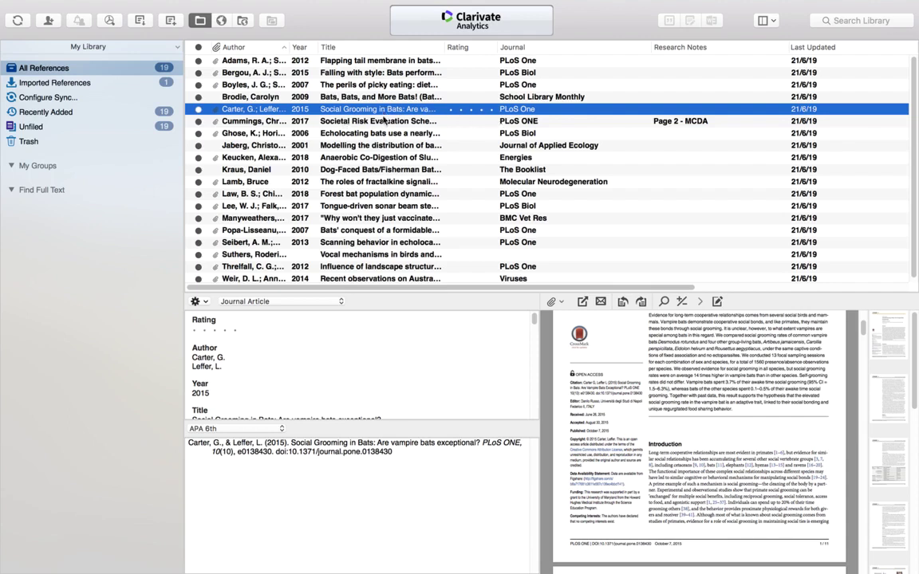
# - Move the 2006 "Echolocating bats use a nearly time-optimal strategy" reference to the Trash
pyautogui.press('Down')
pyautogui.press('Down')
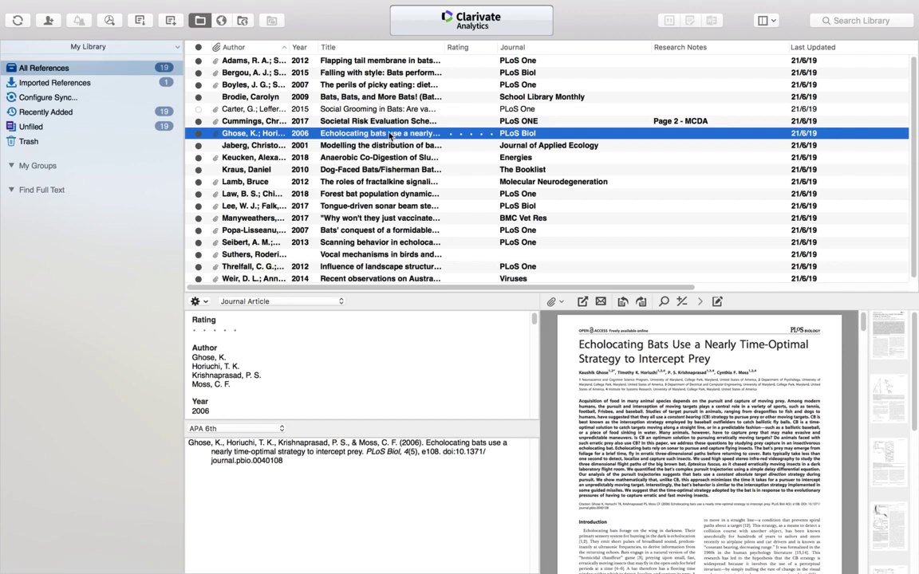
pyautogui.rightClick(390, 137)
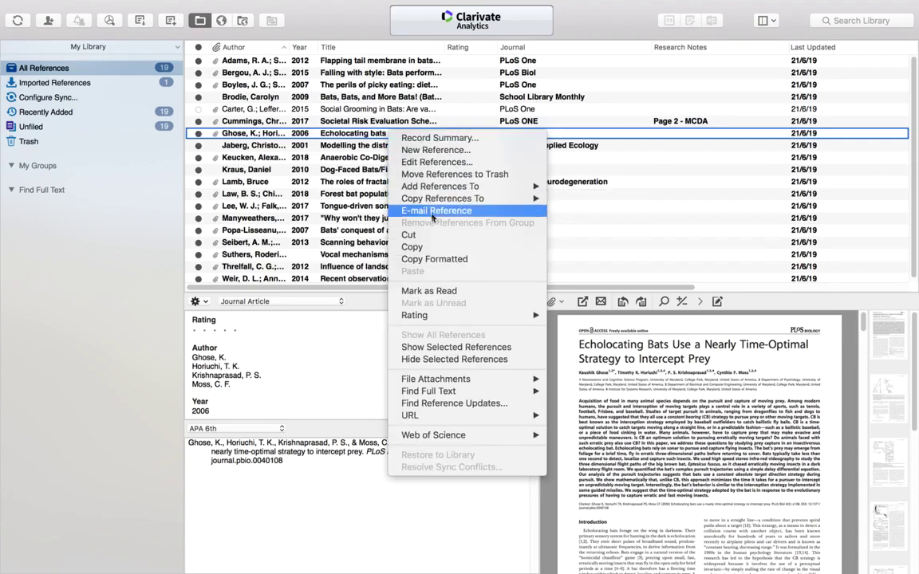
pyautogui.moveTo(438, 186)
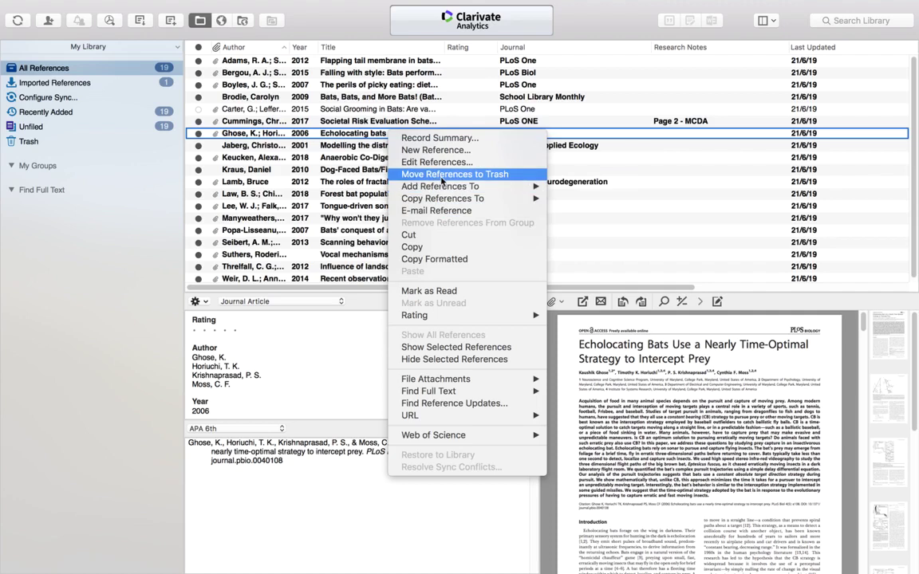
pyautogui.click(327, 137)
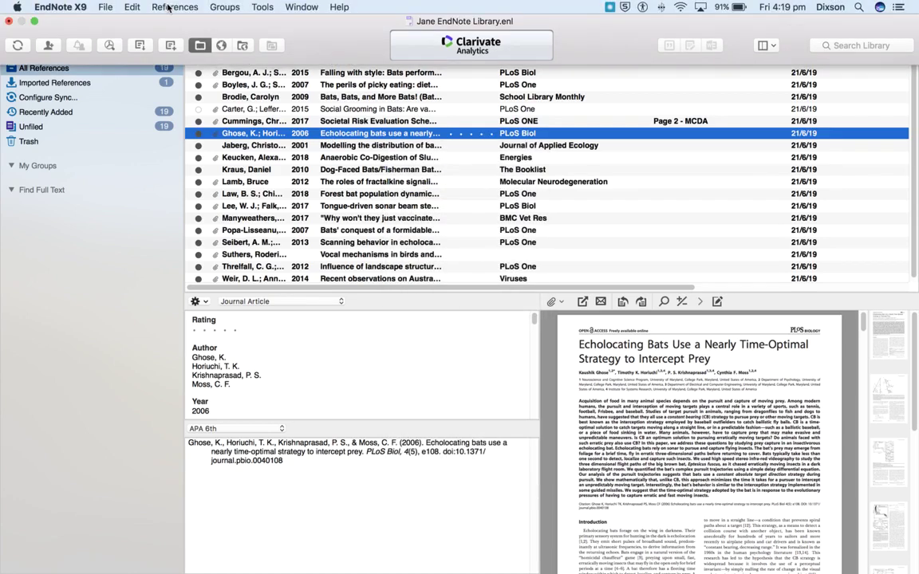
pyautogui.click(168, 7)
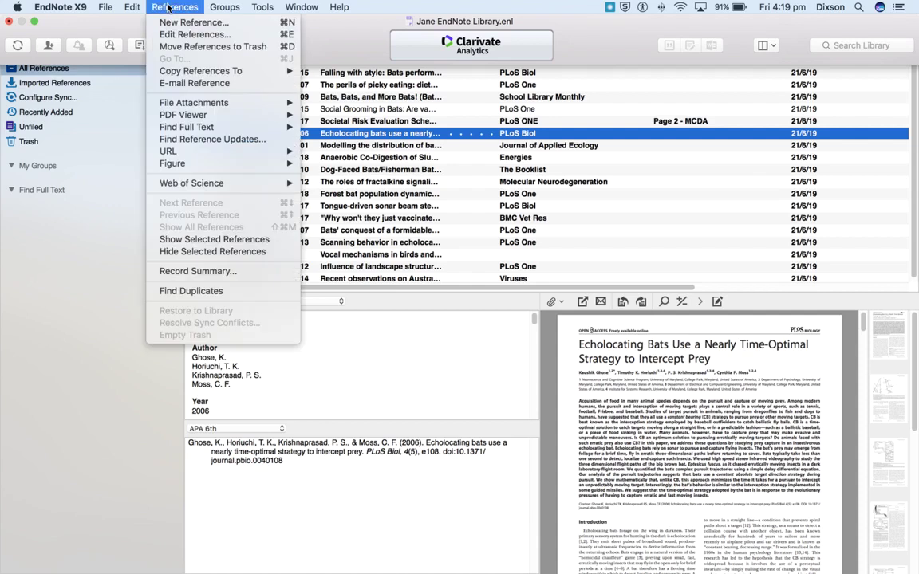
pyautogui.click(174, 48)
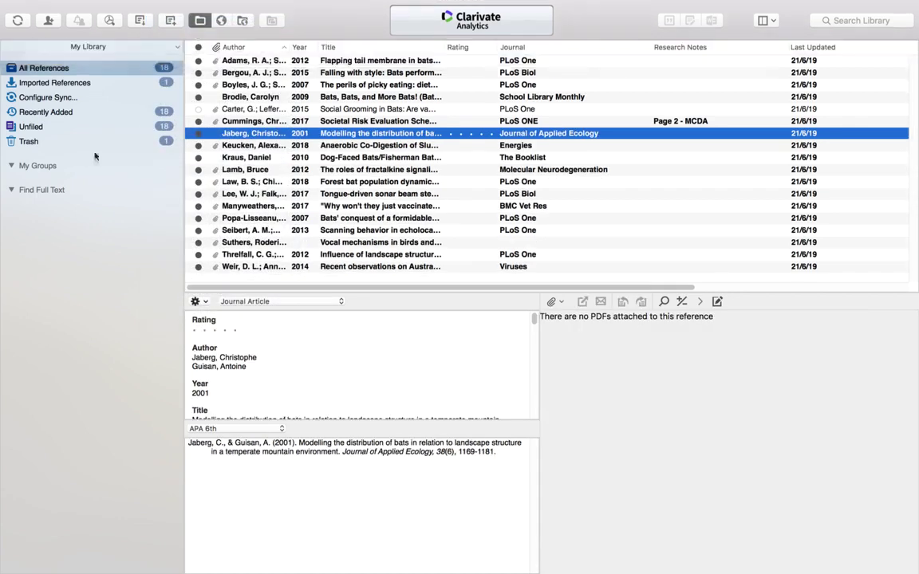
# - Examine the deleted reference and its available restore and delete options in the Trash, and display all references again
pyautogui.click(31, 143)
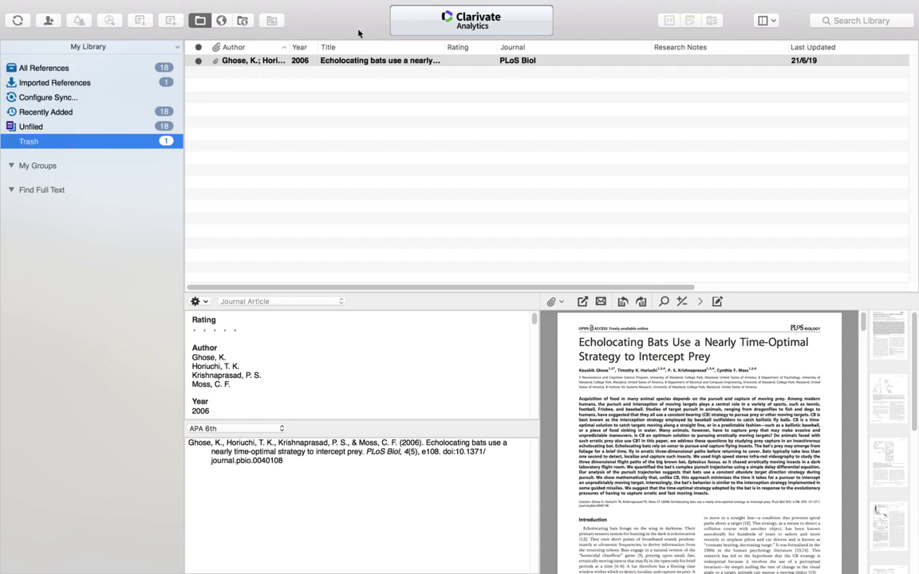
pyautogui.click(359, 62)
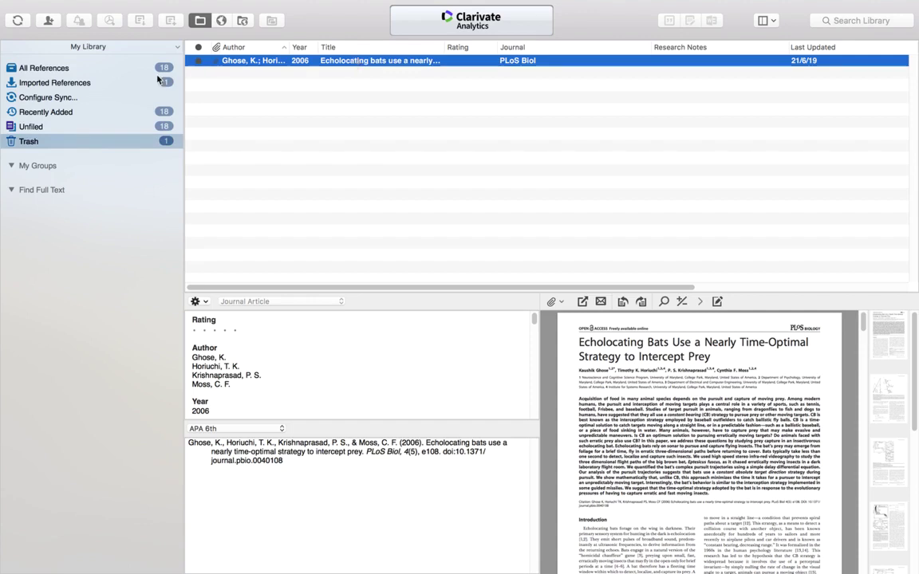
pyautogui.rightClick(395, 64)
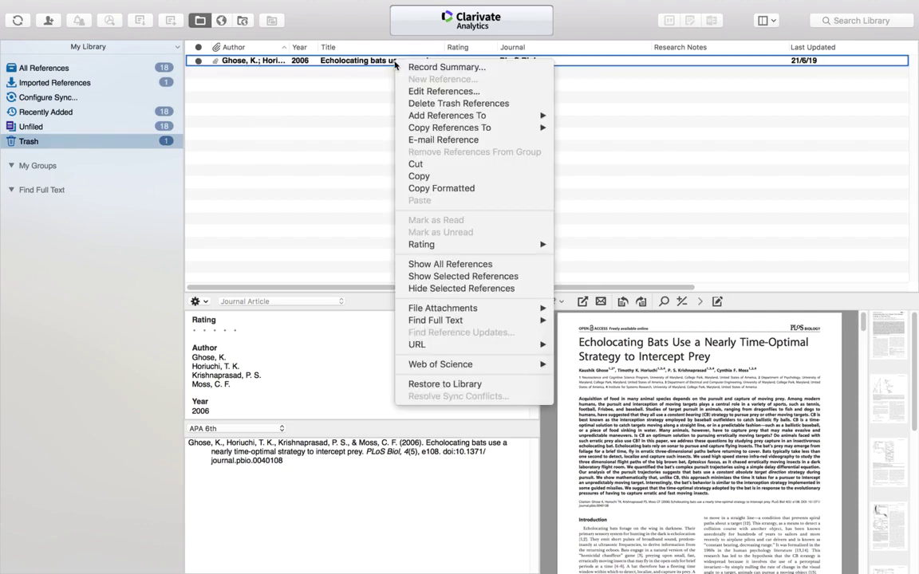
pyautogui.click(309, 83)
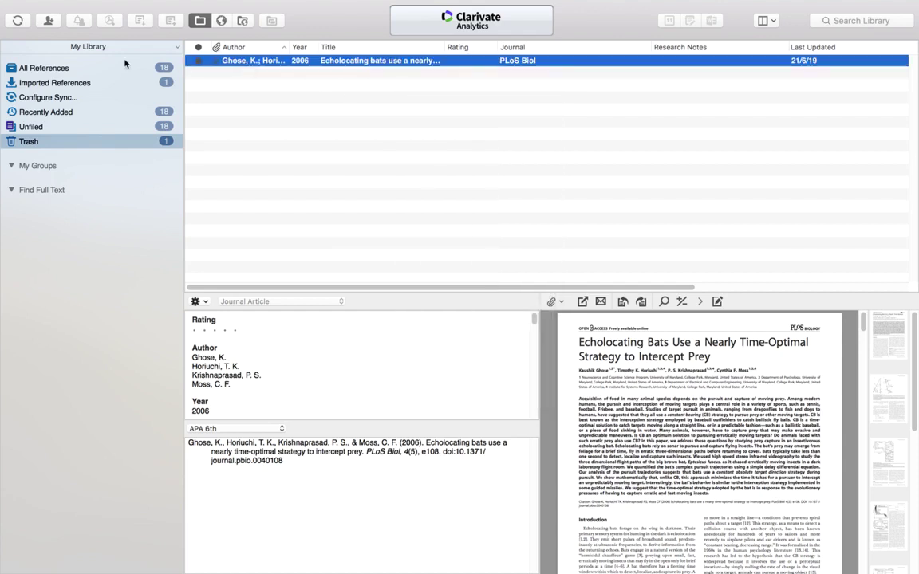
pyautogui.click(42, 70)
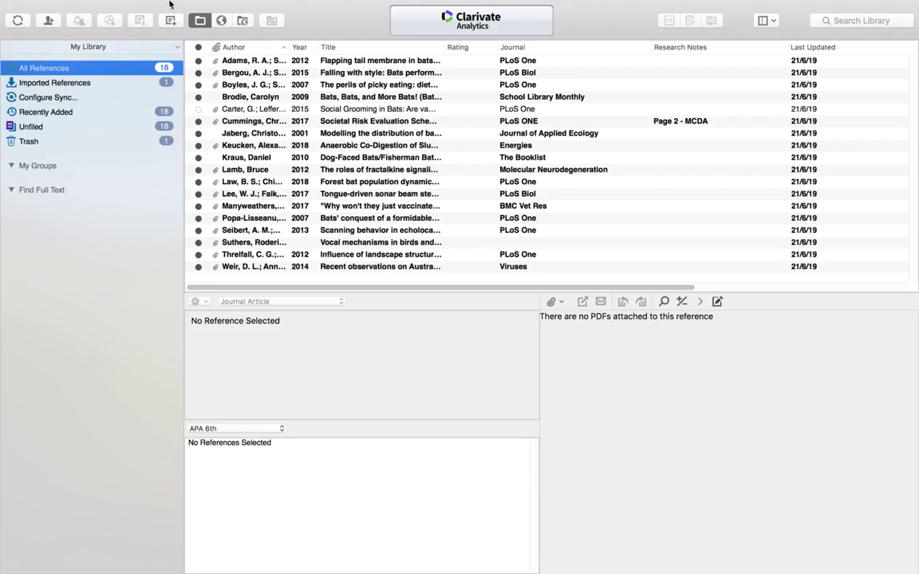
# - Create a group named "Chapter 1" under My Groups
pyautogui.moveTo(158, 5)
pyautogui.click(202, 8)
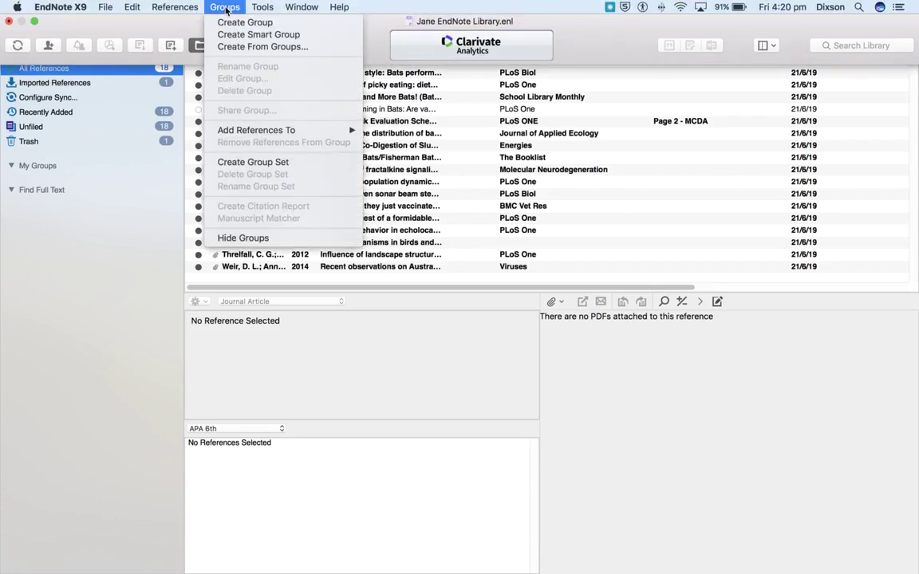
pyautogui.click(230, 24)
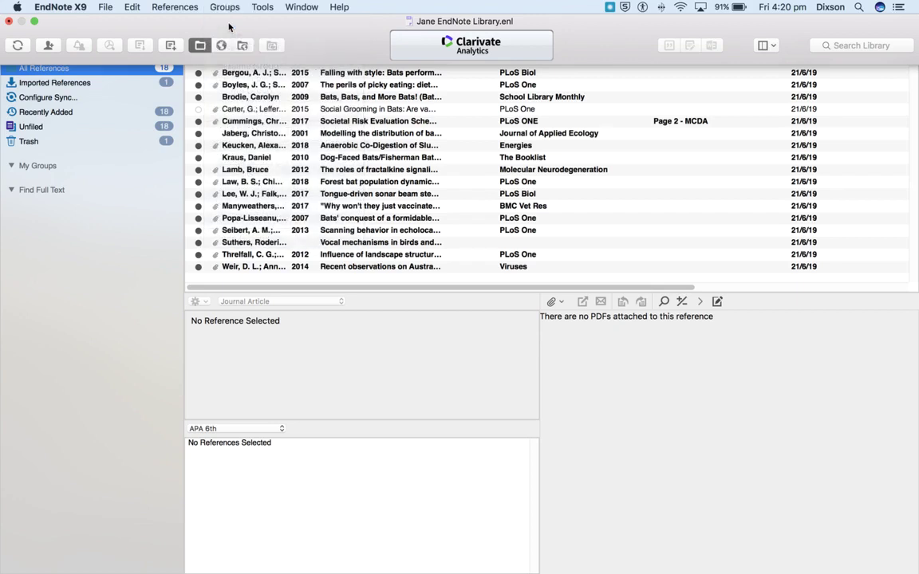
pyautogui.write('Chapter 1')
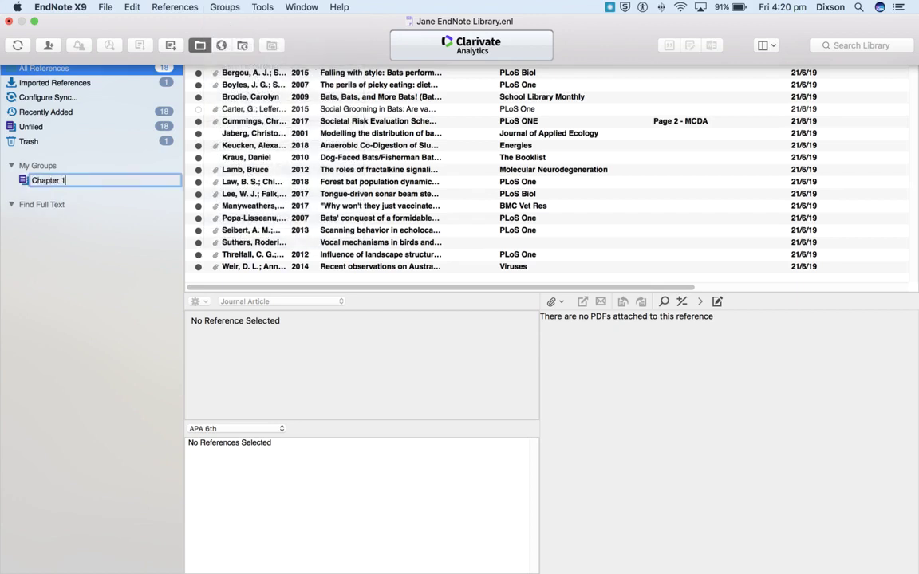
pyautogui.press('Return')
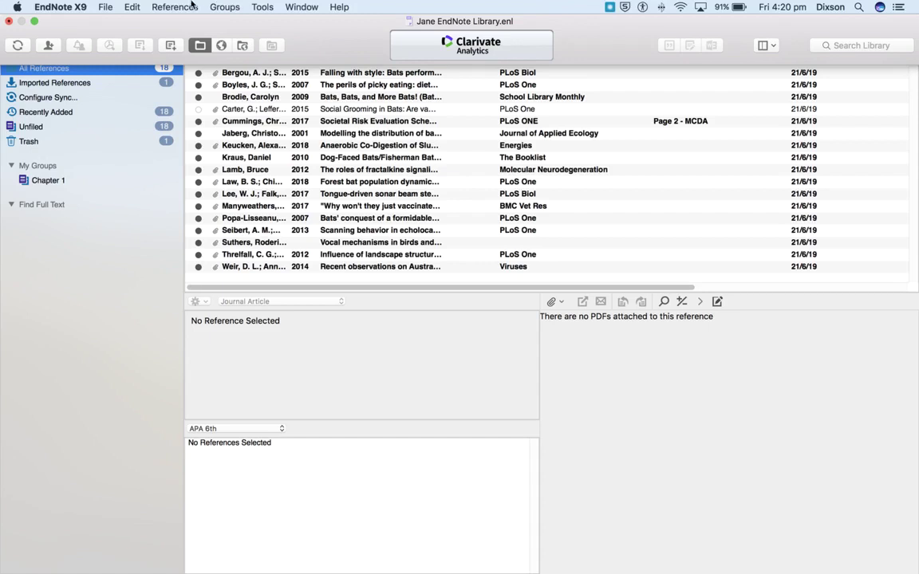
# - Create a second group named "Chapter 2" under My Groups
pyautogui.click(224, 7)
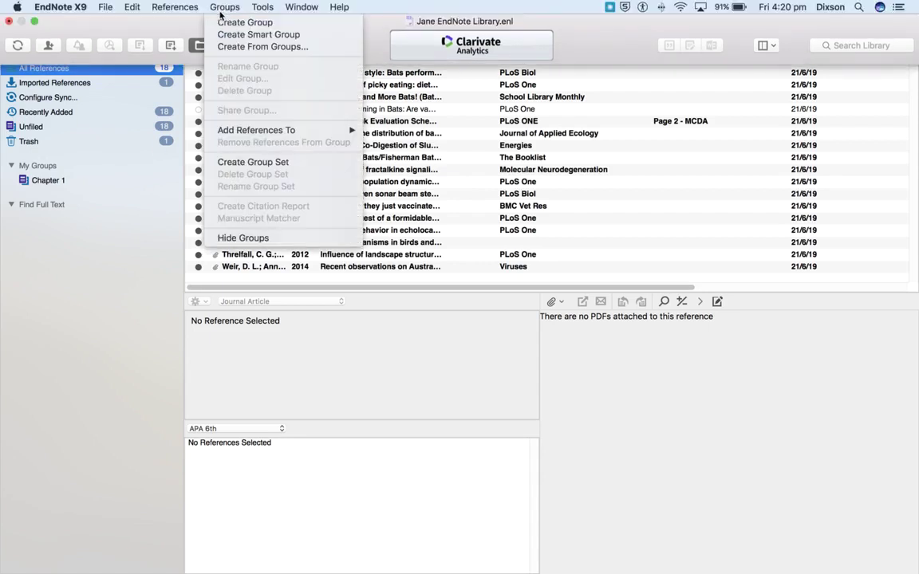
pyautogui.click(229, 22)
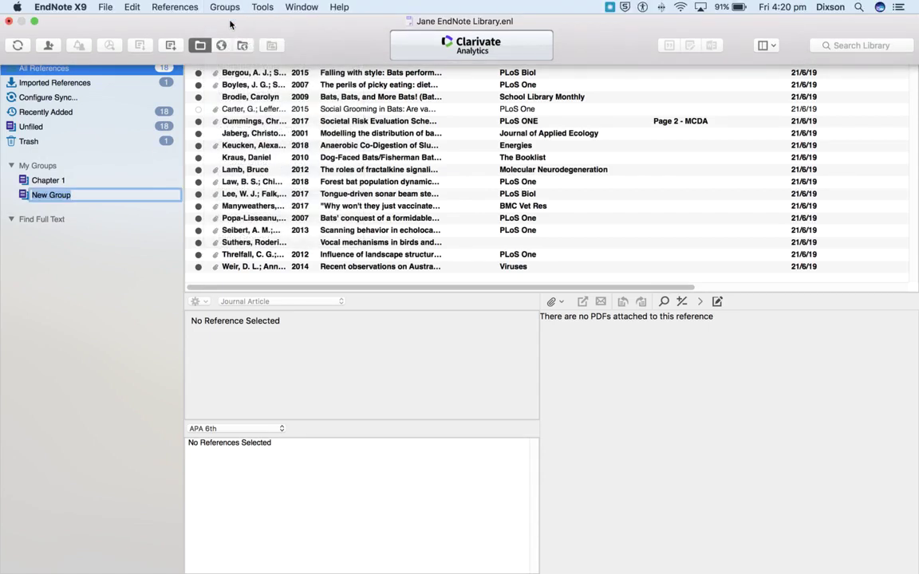
pyautogui.write('Chapter 2')
pyautogui.press('Return')
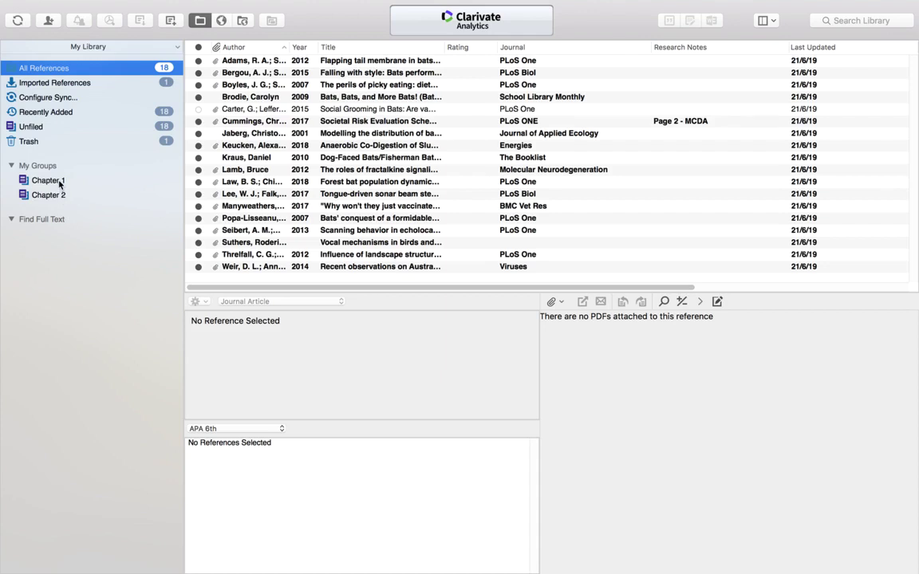
# - Create a group set named "Thesis"
pyautogui.moveTo(192, 4)
pyautogui.click(222, 8)
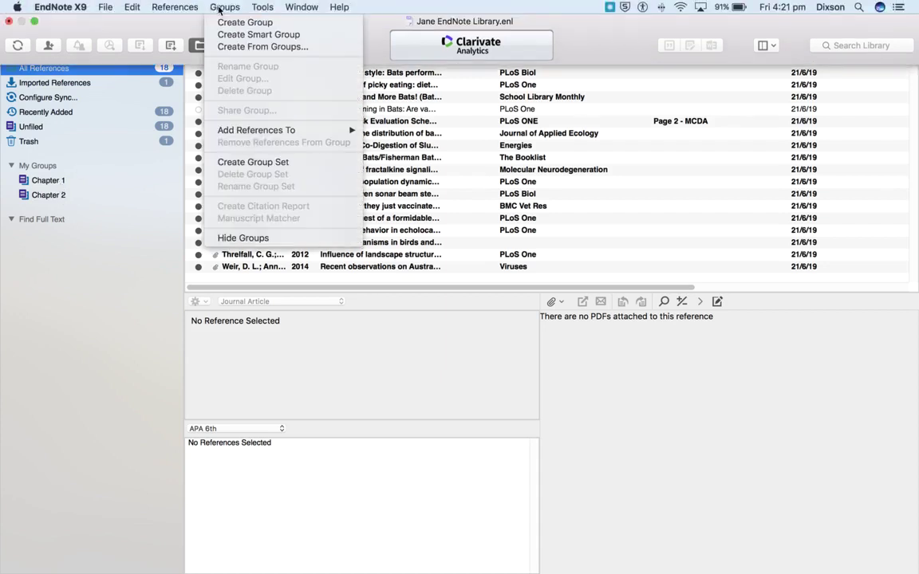
pyautogui.click(260, 164)
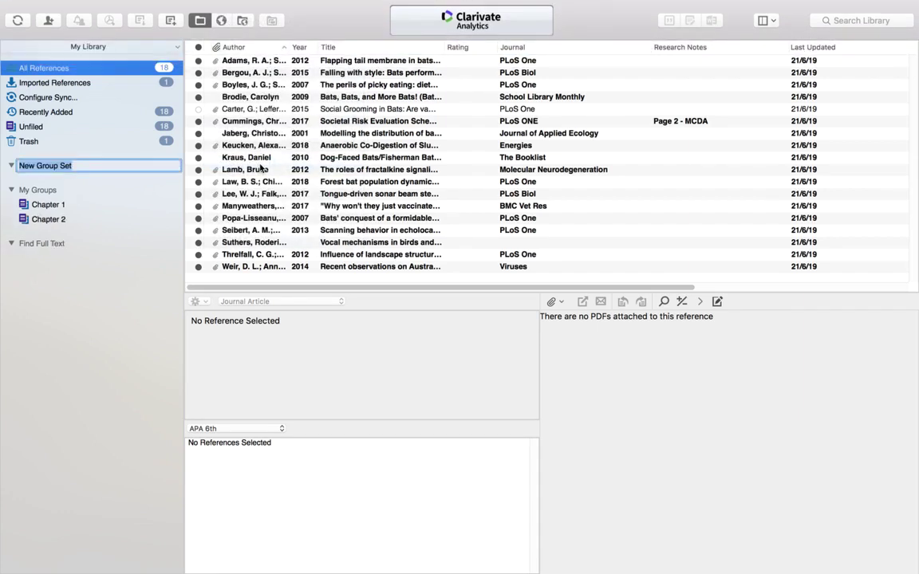
pyautogui.write('The')
pyautogui.write('sis')
pyautogui.press('Return')
# - Move the groups Chapter 1 and Chapter 2 into the Thesis group set
pyautogui.moveTo(48, 205); pyautogui.dragTo(53, 172)
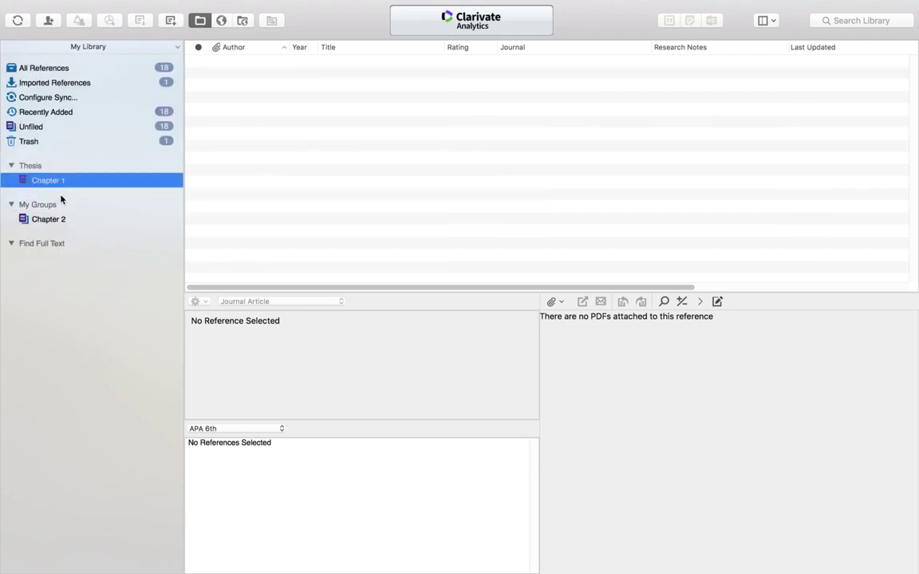
pyautogui.click(56, 224)
pyautogui.moveTo(56, 223); pyautogui.dragTo(69, 192)
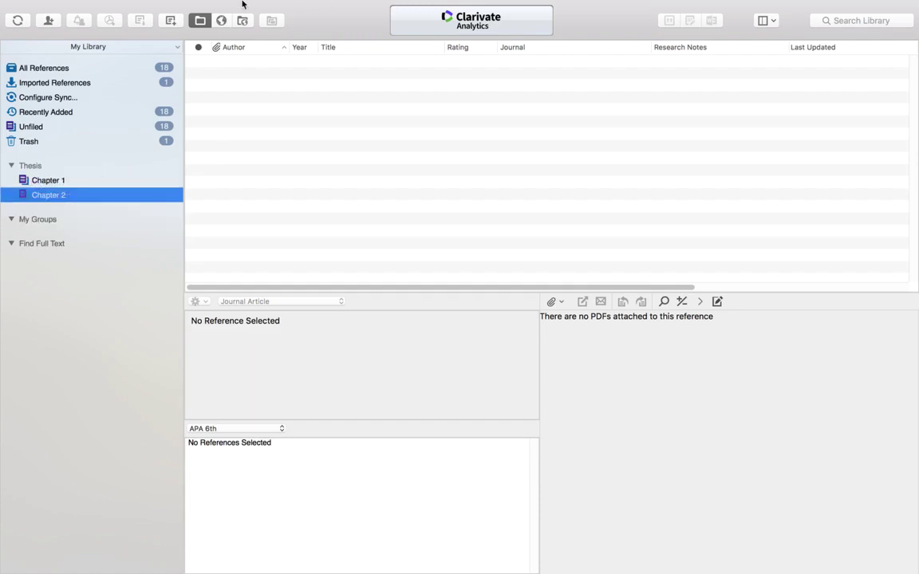
# - Create another group set named "Hobbies"
pyautogui.click(212, 6)
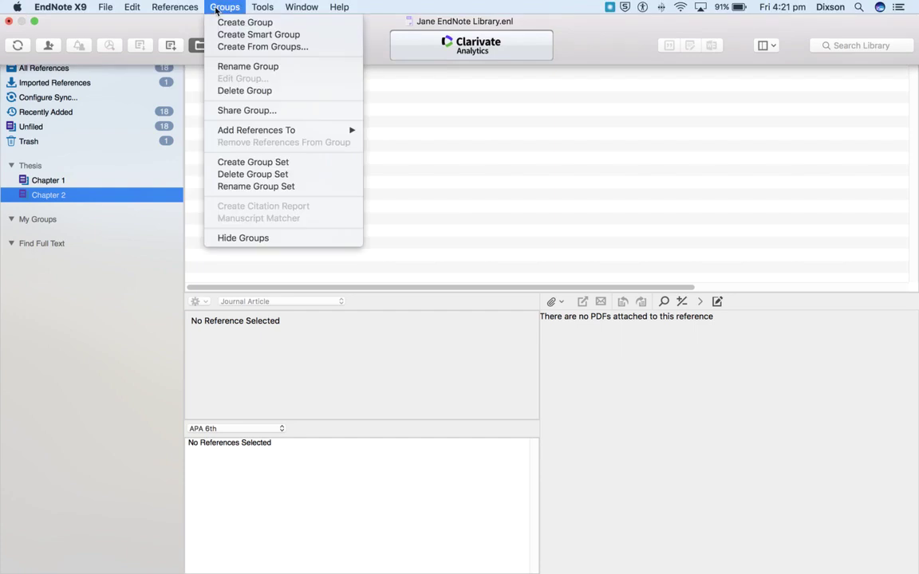
pyautogui.click(269, 165)
pyautogui.write('Ho')
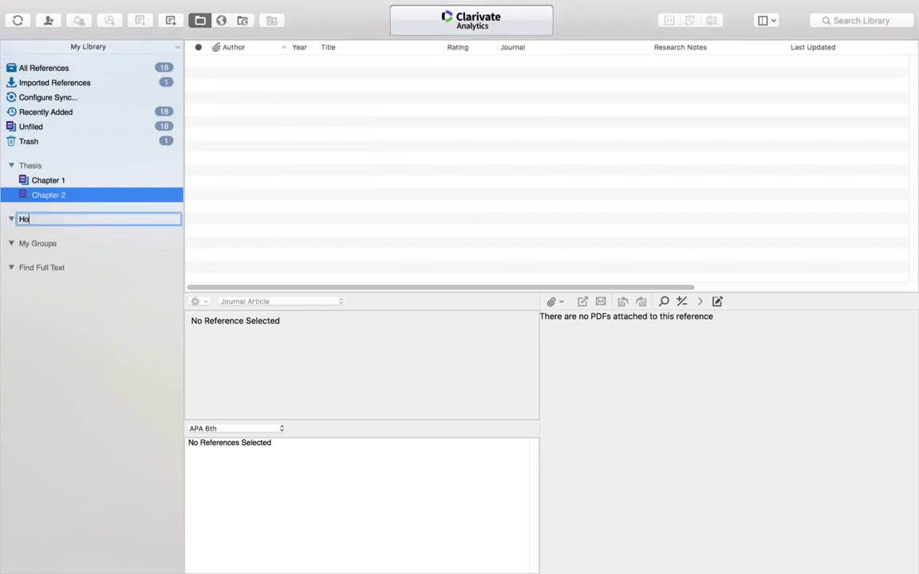
pyautogui.write('bbies')
pyautogui.press('Return')
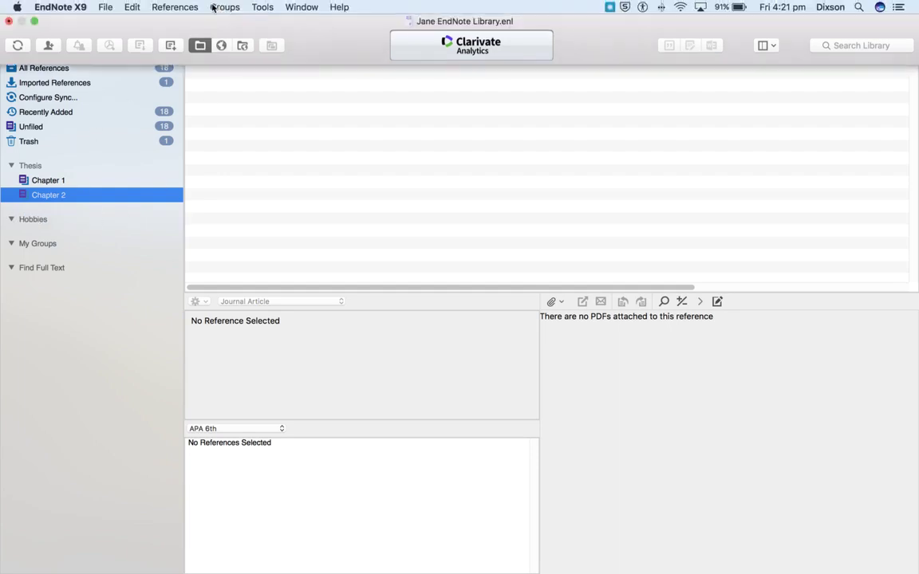
# - Create a group named "physics" and place it in the Hobbies group set
pyautogui.click(225, 7)
pyautogui.click(231, 26)
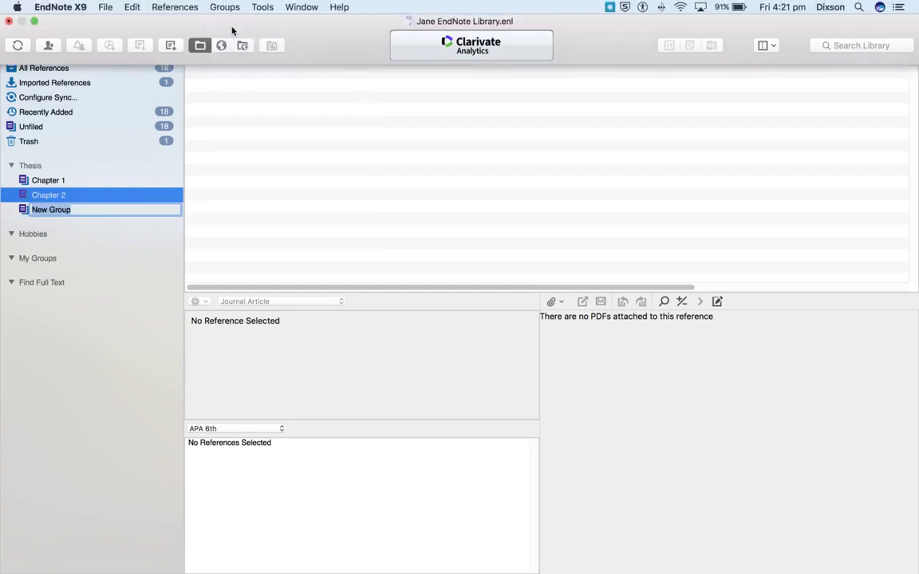
pyautogui.write('phsy')
pyautogui.press('BackSpace')
pyautogui.press('BackSpace')
pyautogui.write('ysics')
pyautogui.press('Return')
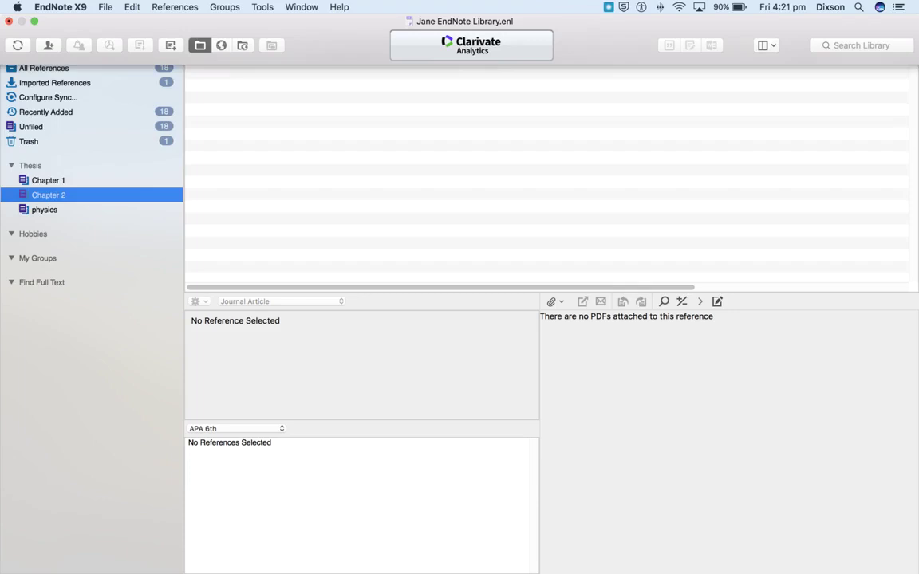
pyautogui.click(50, 211)
pyautogui.moveTo(53, 214); pyautogui.dragTo(63, 238)
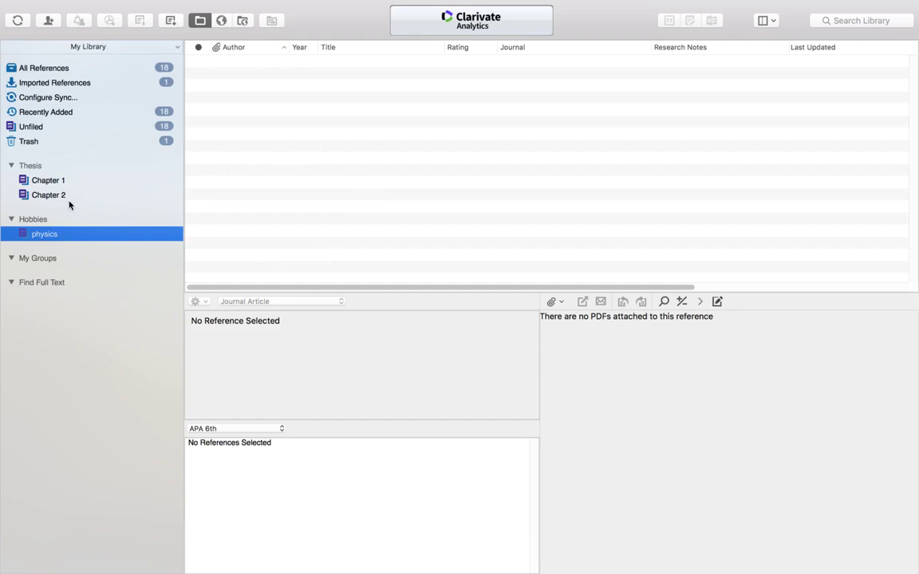
# - From all references, add the 2001 "Modelling the distribution" reference to Chapter 1 and the 2010 "Dog-Faced Bats" reference to both Chapter 1 and Chapter 2
pyautogui.click(52, 70)
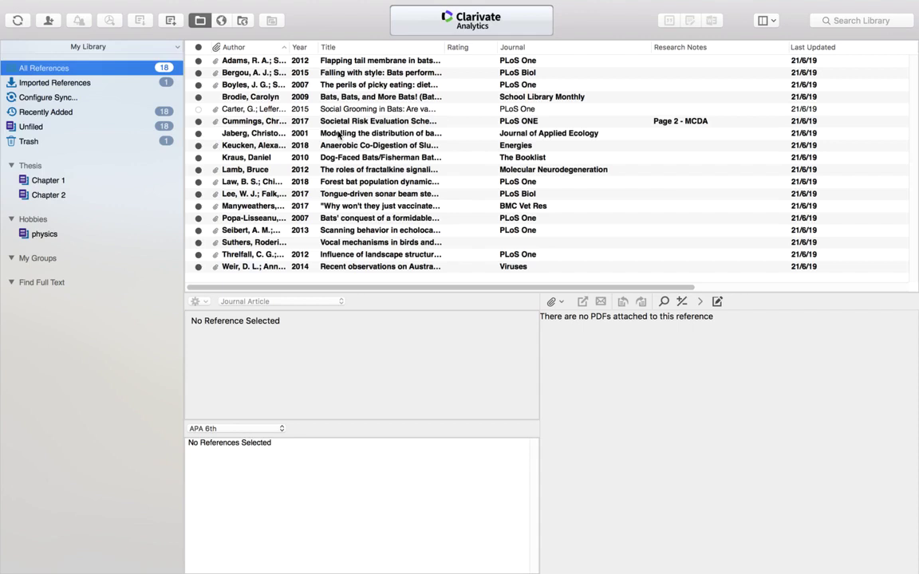
pyautogui.click(344, 134)
pyautogui.moveTo(344, 134); pyautogui.dragTo(17, 177)
pyautogui.moveTo(338, 161); pyautogui.dragTo(93, 182)
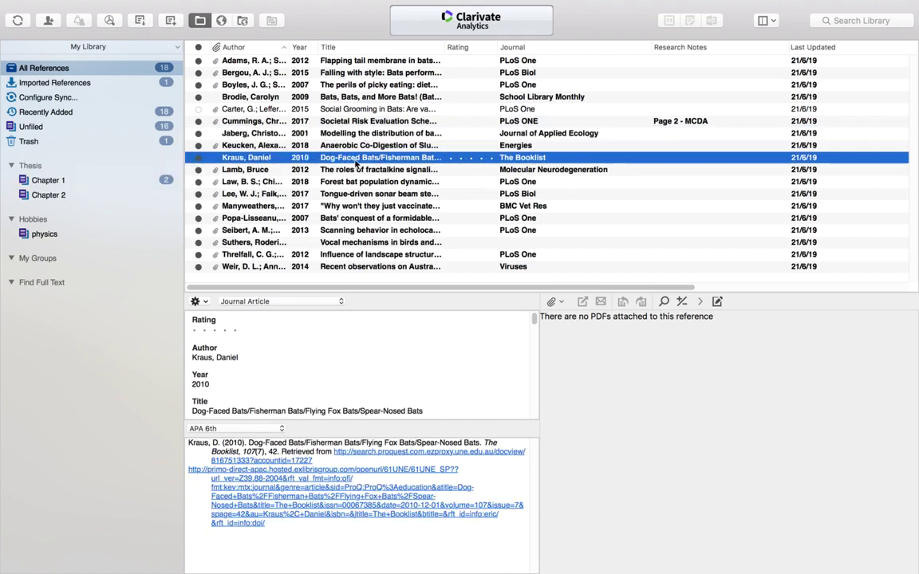
pyautogui.moveTo(355, 159); pyautogui.dragTo(47, 194)
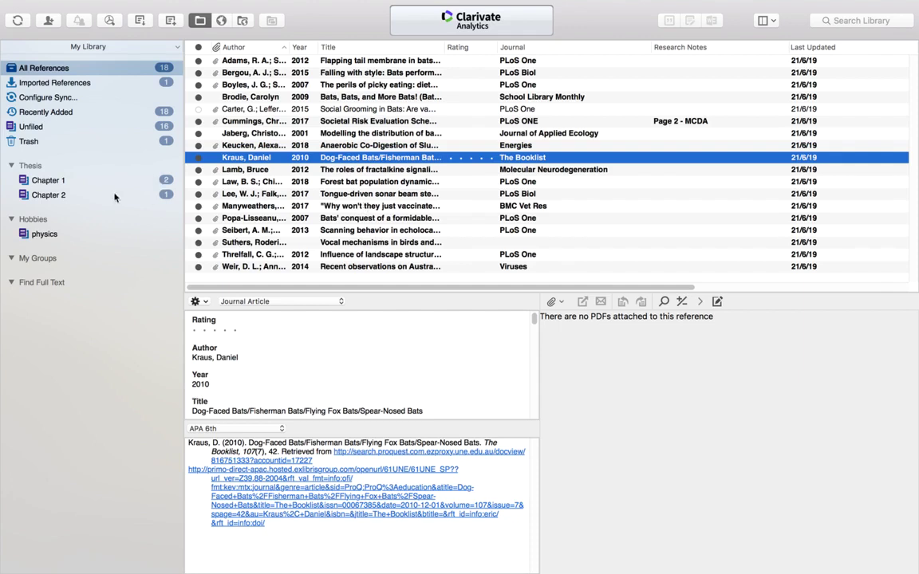
# - Check which references the groups Chapter 1 and Chapter 2 contain, and display all references again
pyautogui.click(54, 183)
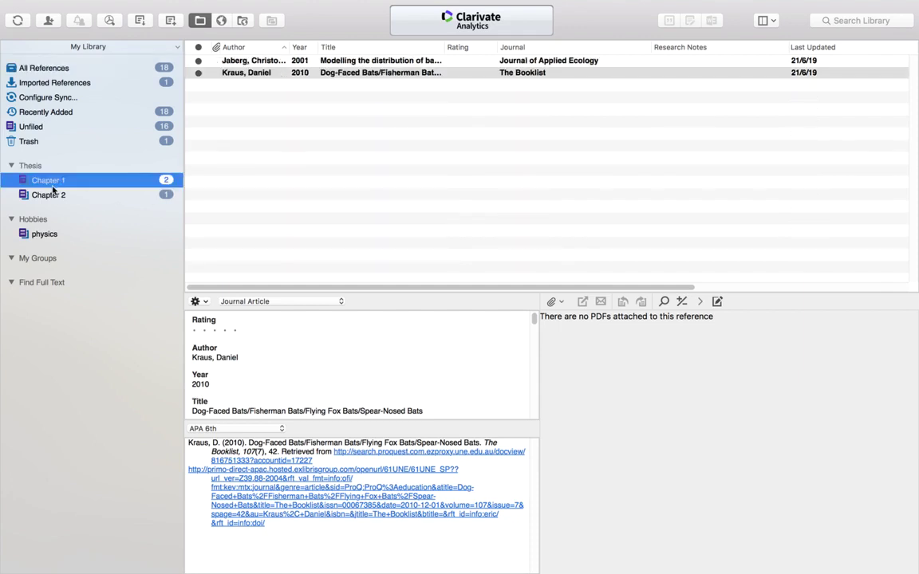
pyautogui.click(52, 197)
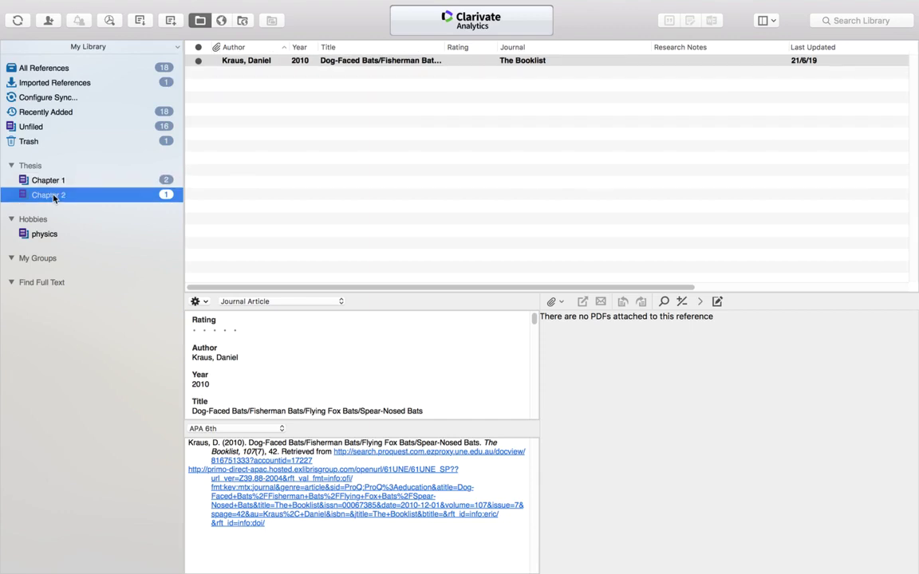
pyautogui.click(388, 63)
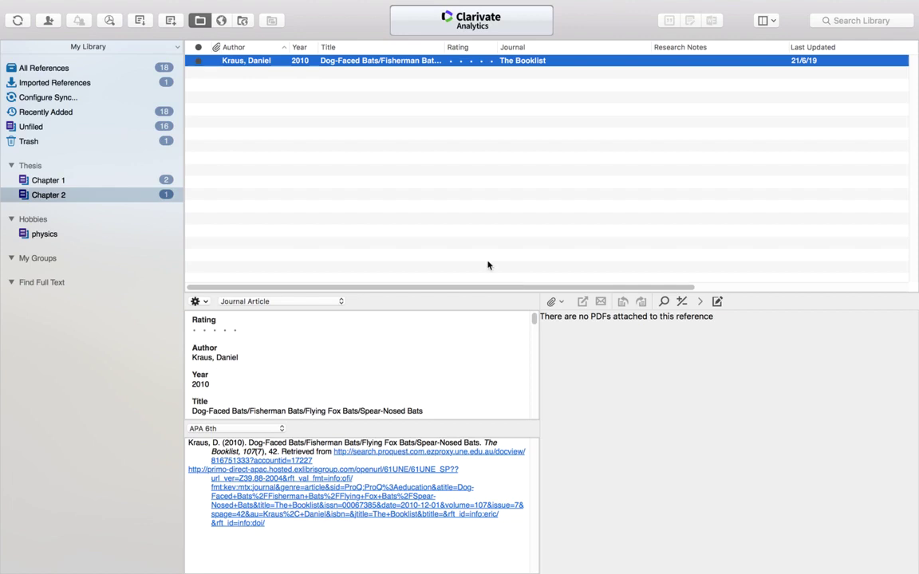
pyautogui.click(124, 69)
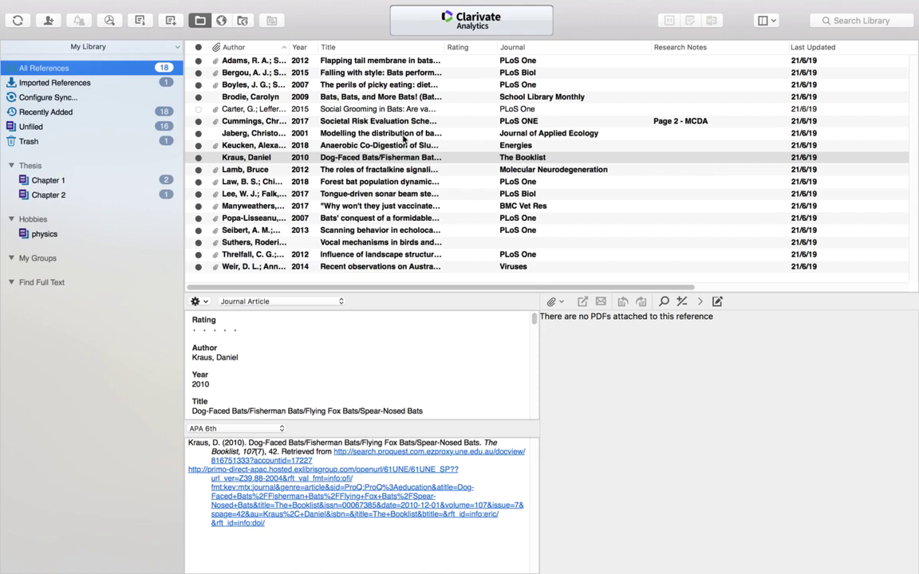
# - Start creating a compressed library (.enlx) of all references in the library with file attachments
pyautogui.moveTo(80, 4)
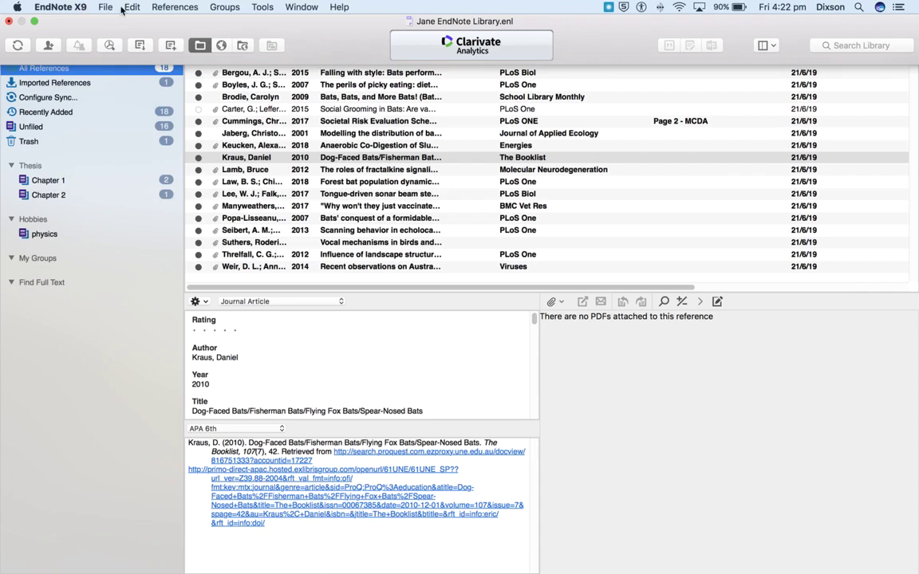
pyautogui.click(102, 7)
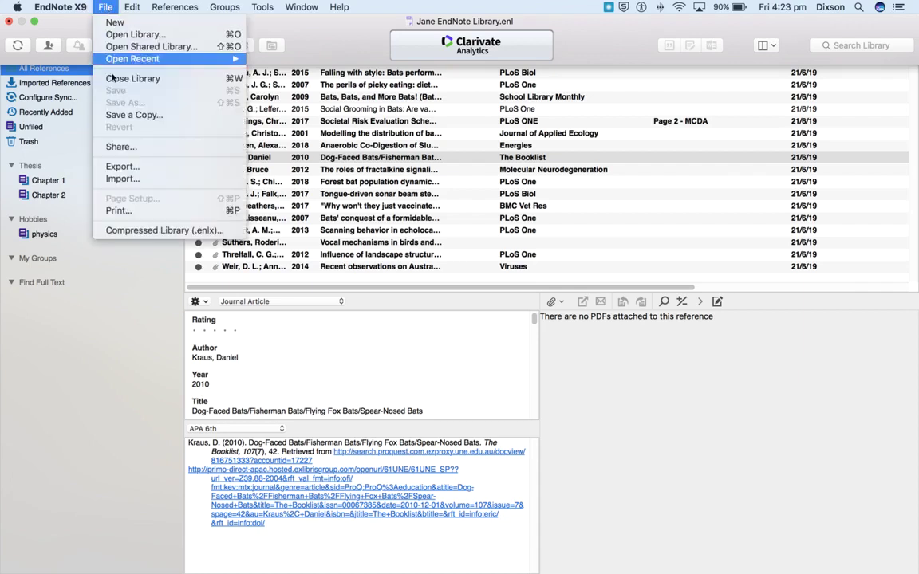
pyautogui.click(151, 231)
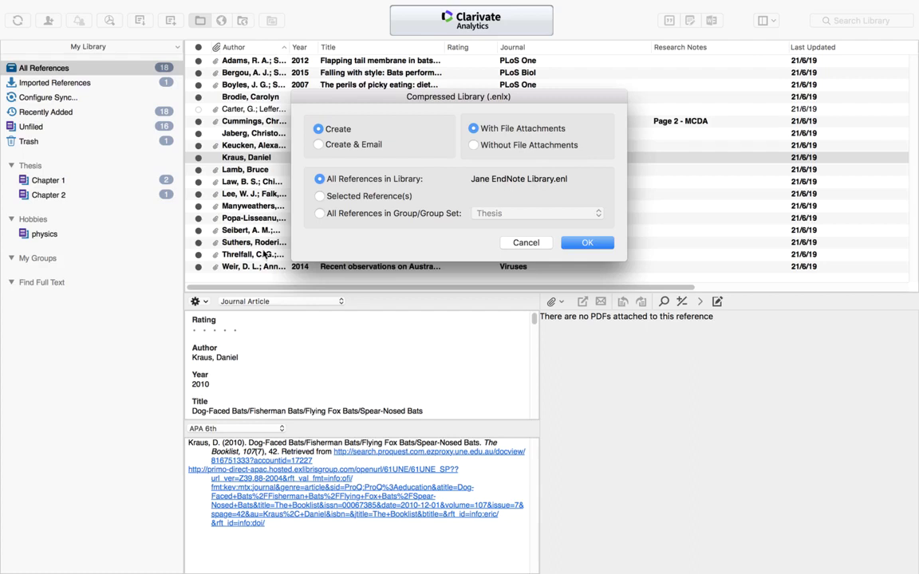
pyautogui.click(588, 243)
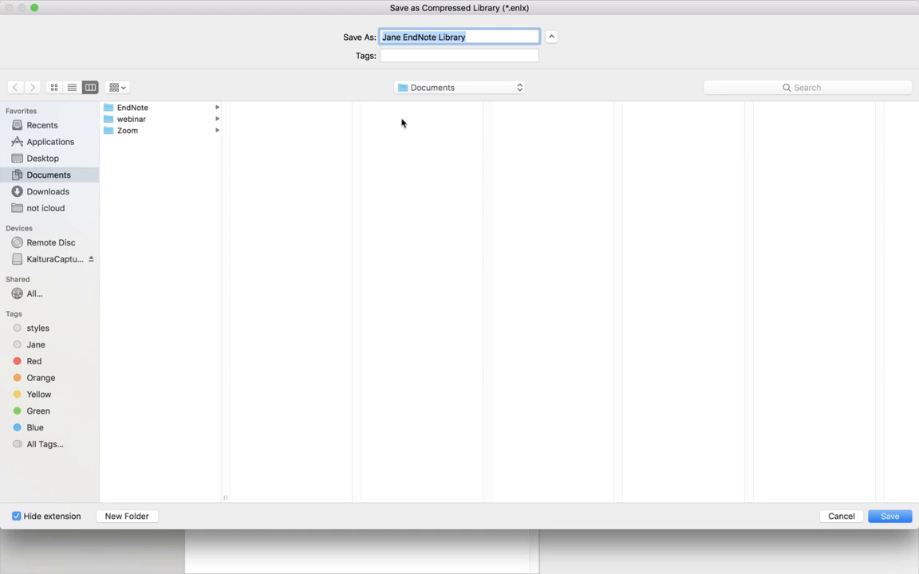
# - Name the compressed library file "Compressed EndNote Library June 2019"
pyautogui.click(398, 38)
pyautogui.press('Right')
pyautogui.hotkey('shift', 'alt', 'Left')
pyautogui.write('Compresse')
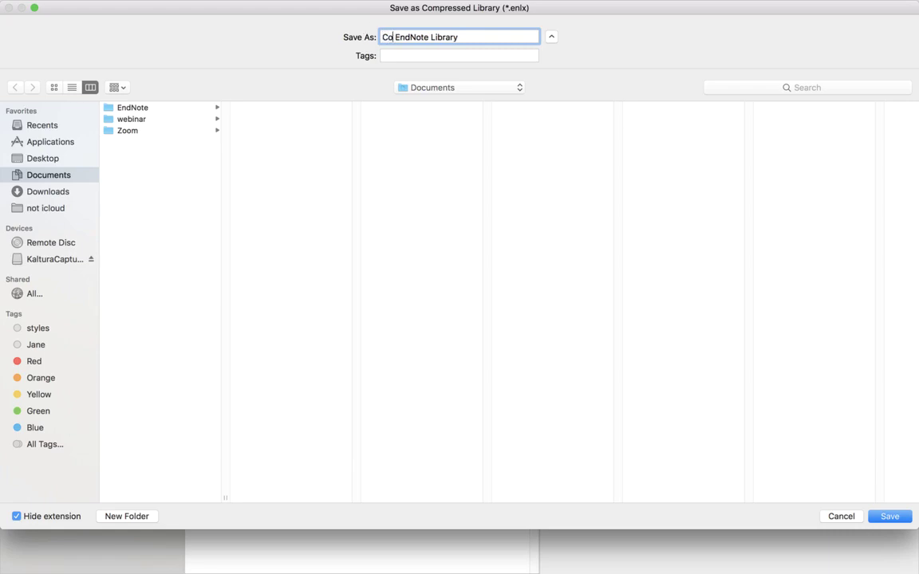
pyautogui.write('d')
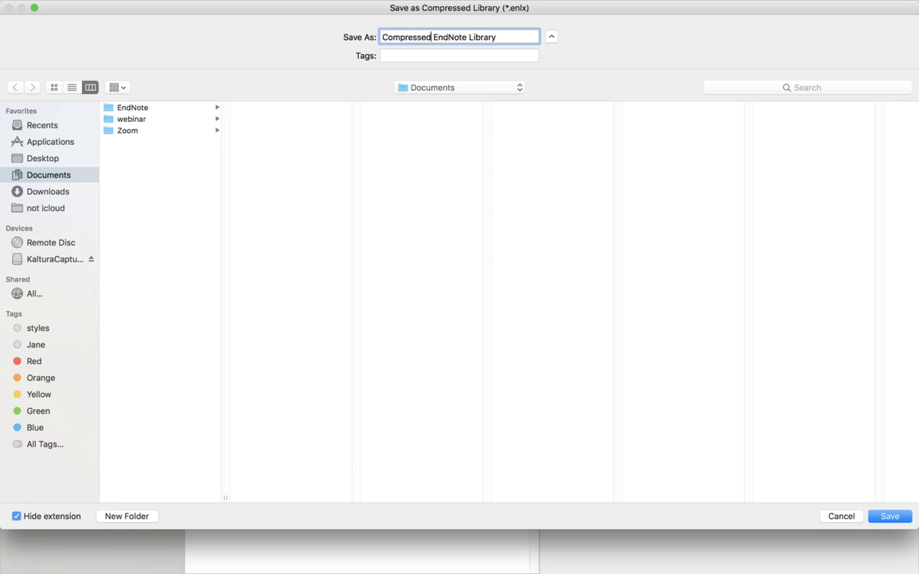
pyautogui.hotkey('alt', 'Right')
pyautogui.hotkey('alt', 'Right')
pyautogui.write('June 2019')
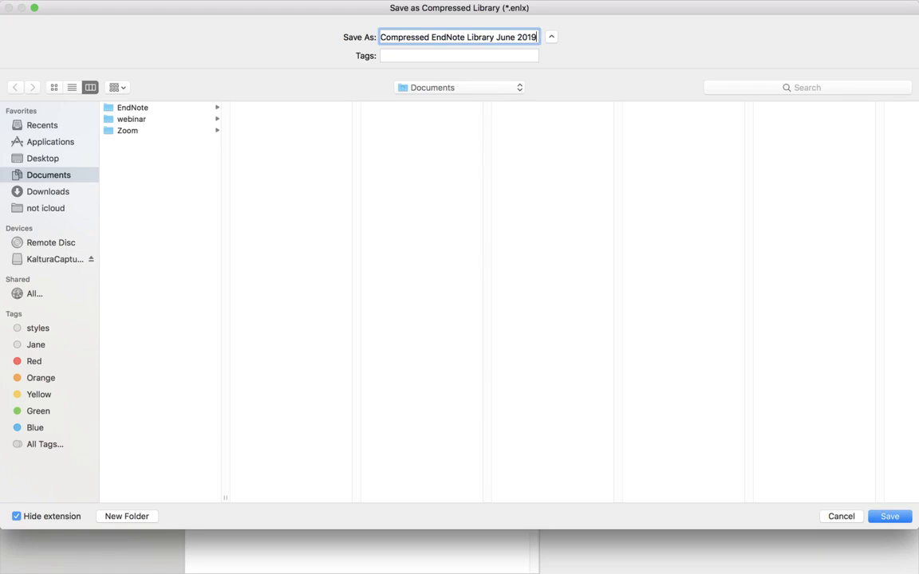
# - Save the compressed library in the Compressed Backups folder inside Documents > EndNote
pyautogui.click(136, 111)
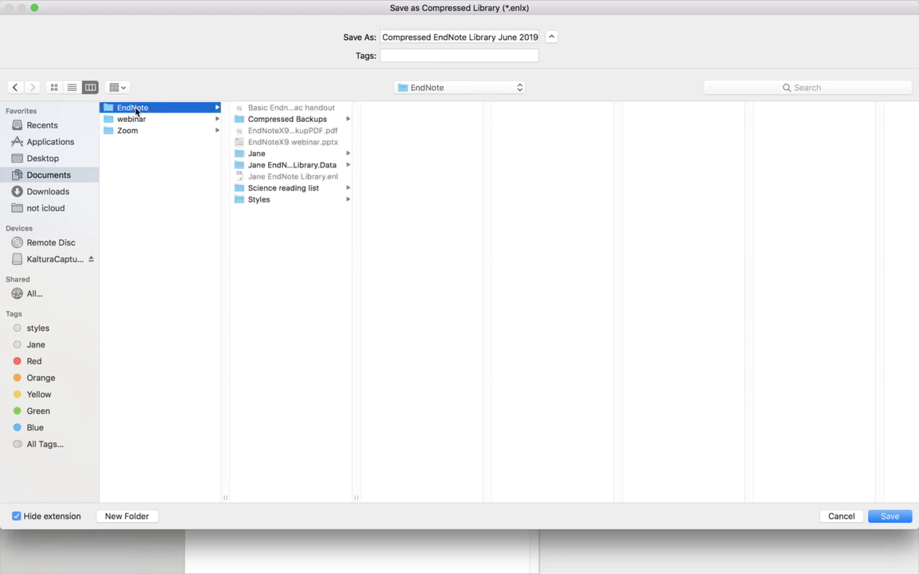
pyautogui.click(285, 121)
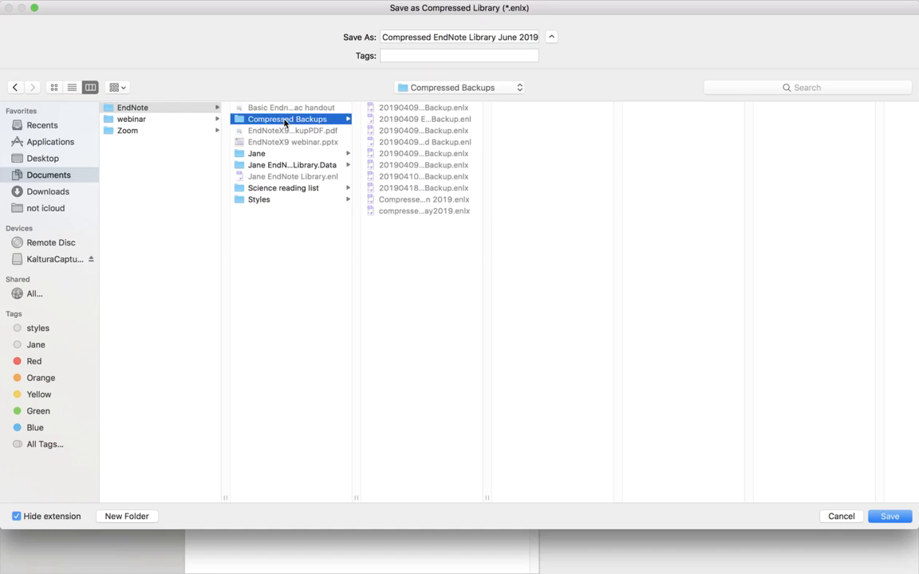
pyautogui.click(889, 517)
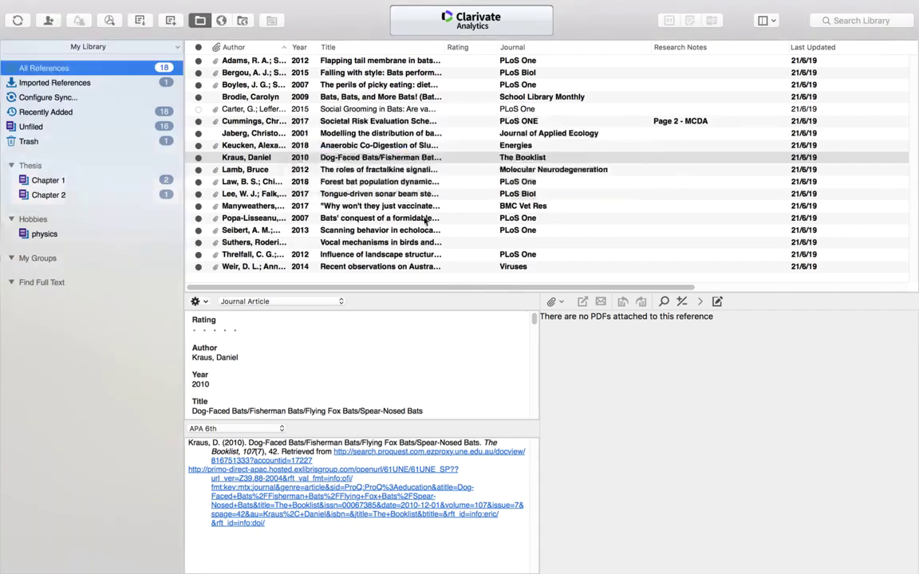
# - Select the references from "The roles of fractalkine" through "Scanning behavior", and replace that selection with only the 2009 "Bats, Bats, and More Bats!" reference
pyautogui.click(386, 169)
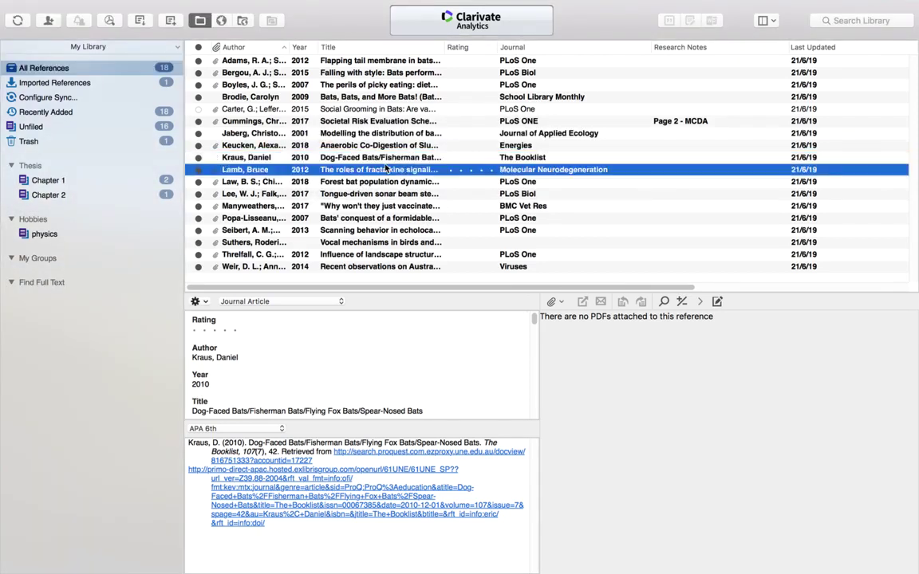
pyautogui.hotkey('shift', 'Down')
pyautogui.hotkey('shift', 'Down')
pyautogui.hotkey('shift', 'Down')
pyautogui.hotkey('shift', 'Down')
pyautogui.hotkey('shift', 'Down')
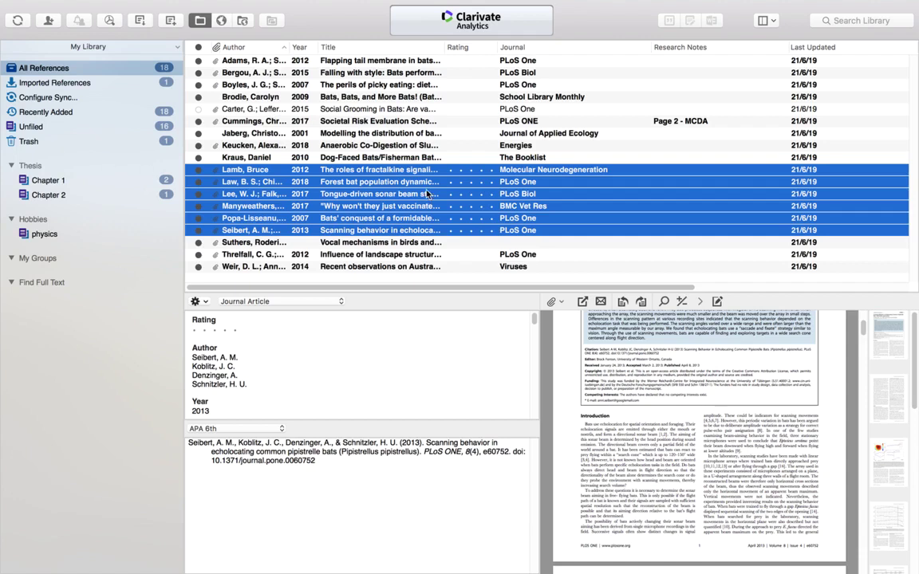
pyautogui.click(400, 99)
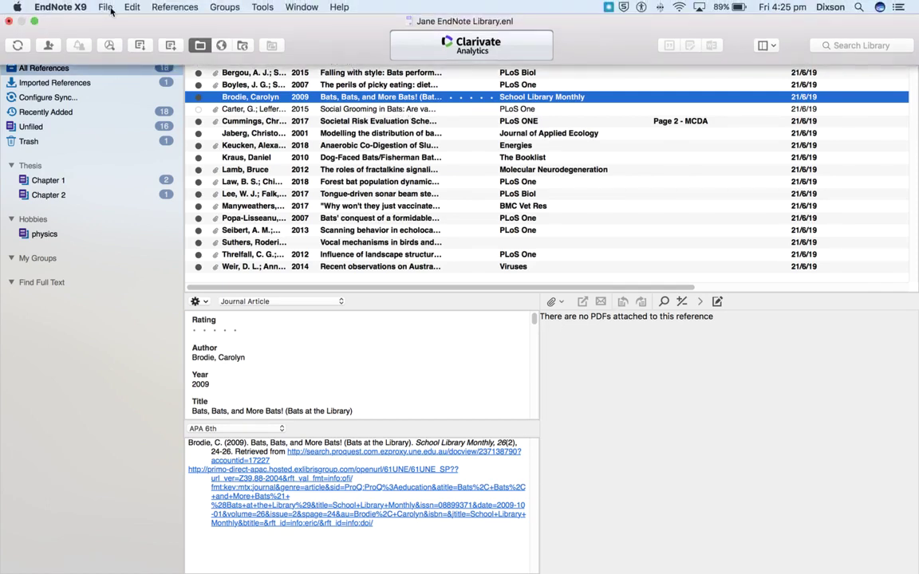
# - Close the library and switch to the Google Scholar page in Chrome
pyautogui.click(104, 7)
pyautogui.click(129, 78)
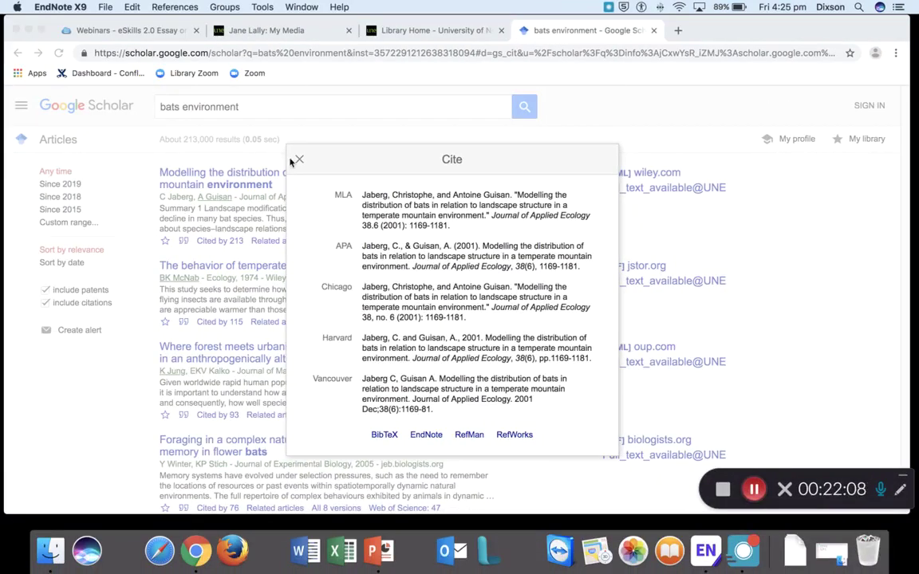
pyautogui.click(288, 158)
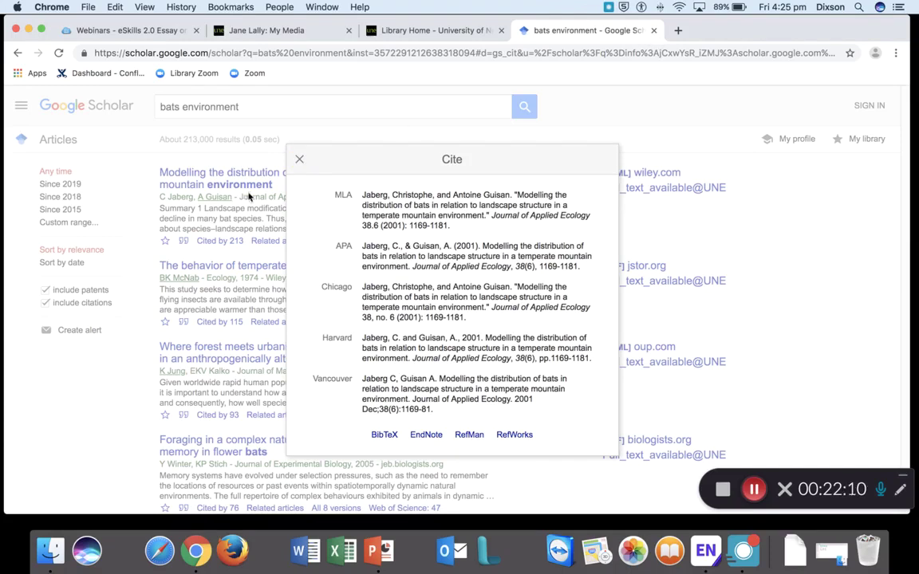
# - Close the Google Scholar page along with its citation pop-up, and minimise the Chrome window
pyautogui.click(301, 158)
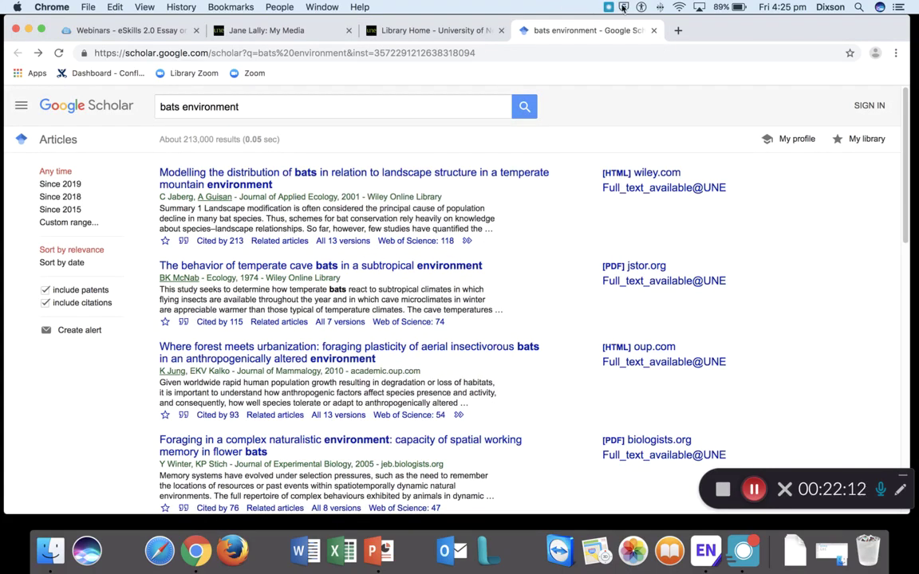
pyautogui.click(655, 31)
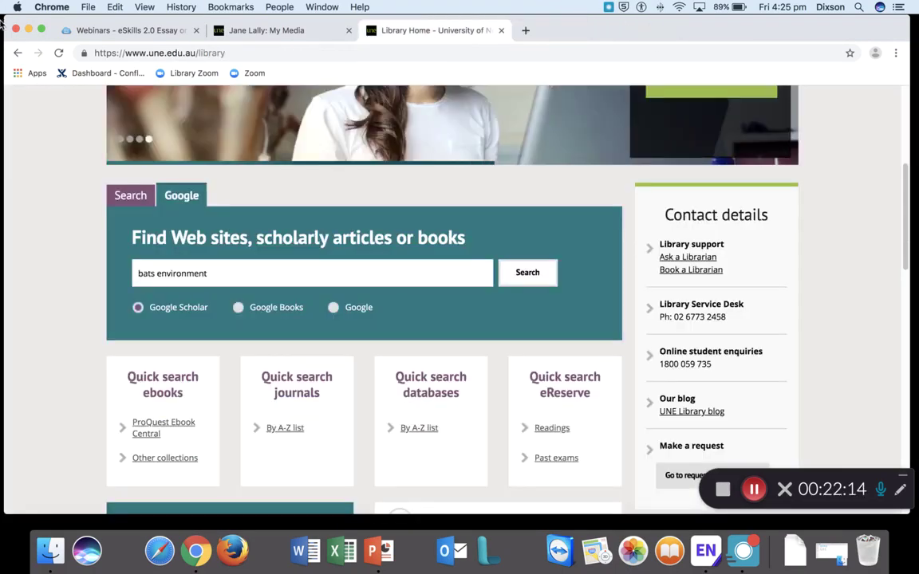
pyautogui.click(28, 30)
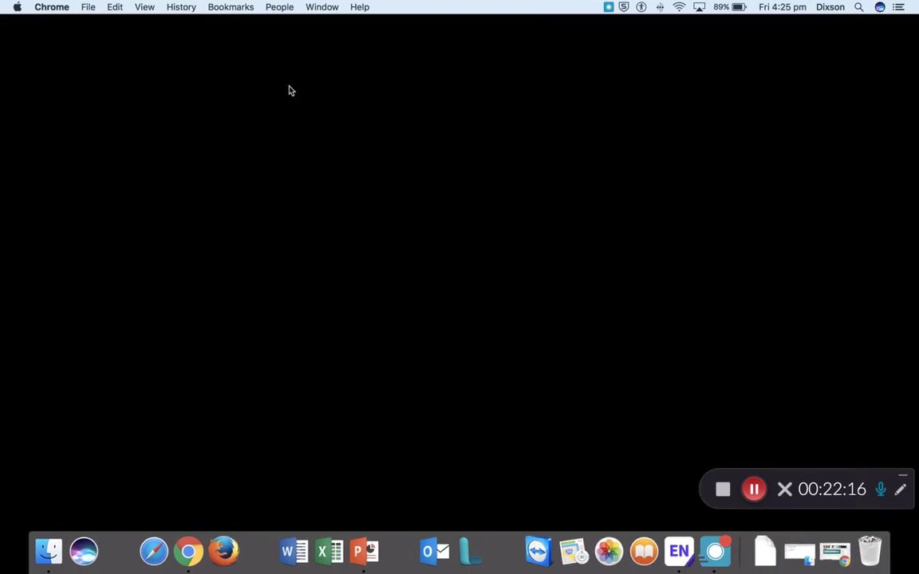
# - Switch to EndNote X9, open Sample_Library_X9.enl from Desktop > X9 Training Materials, and show the library in full screen
pyautogui.click(678, 551)
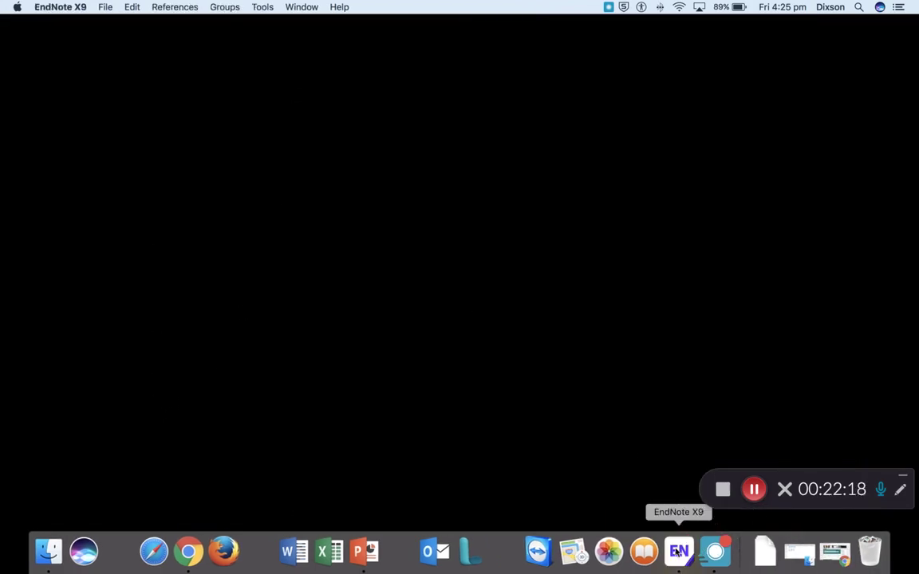
pyautogui.click(106, 7)
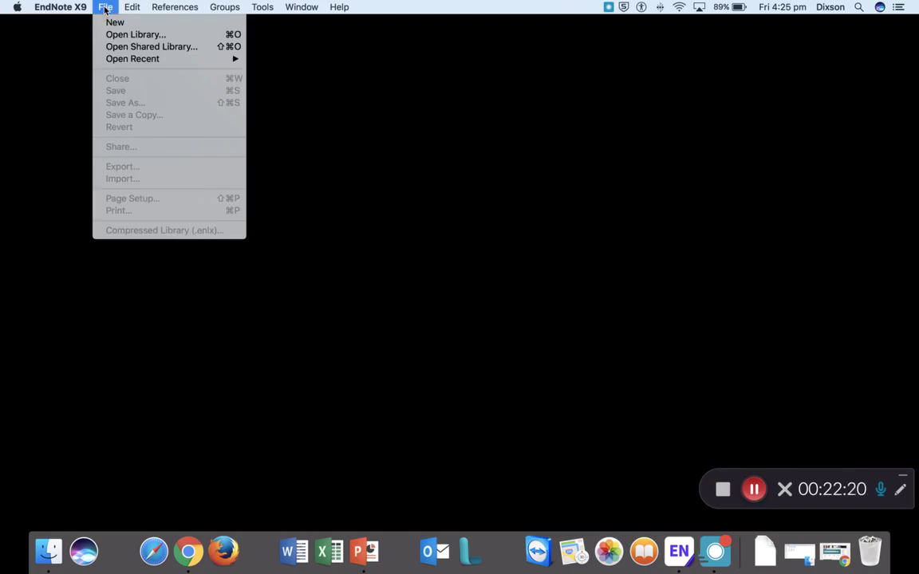
pyautogui.click(116, 35)
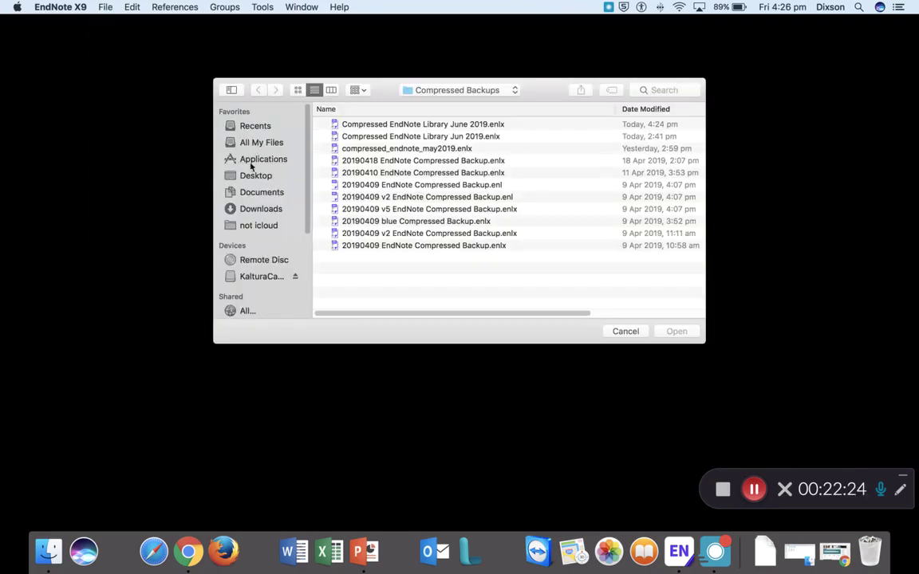
pyautogui.click(249, 177)
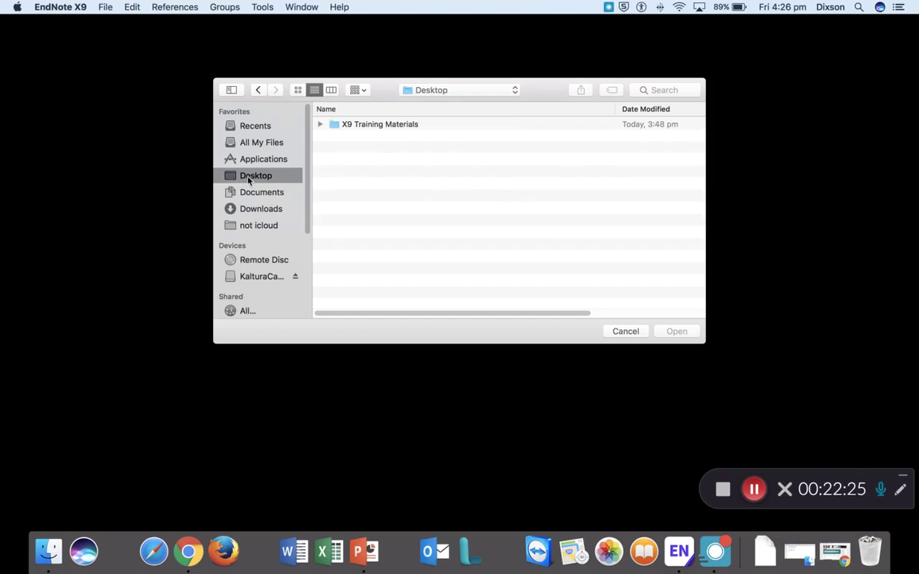
pyautogui.doubleClick(367, 127)
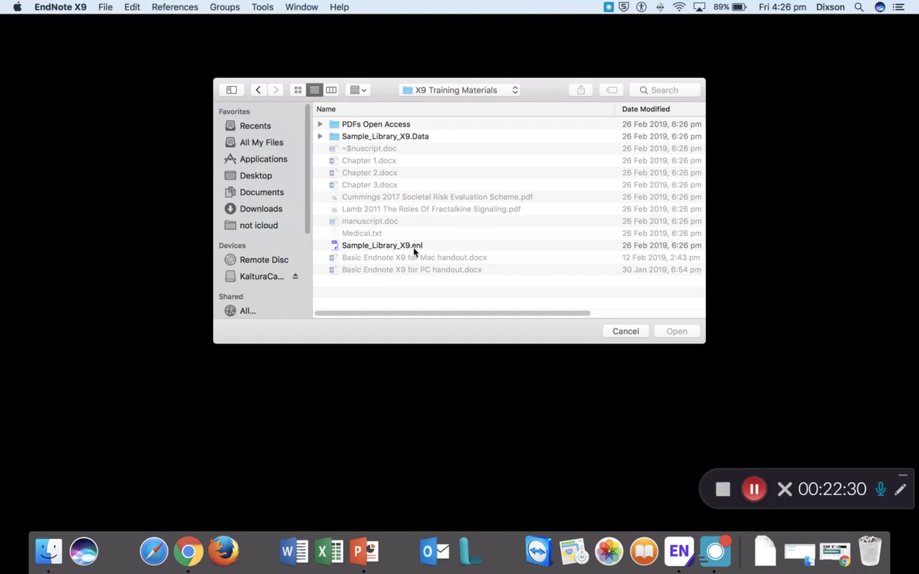
pyautogui.doubleClick(414, 246)
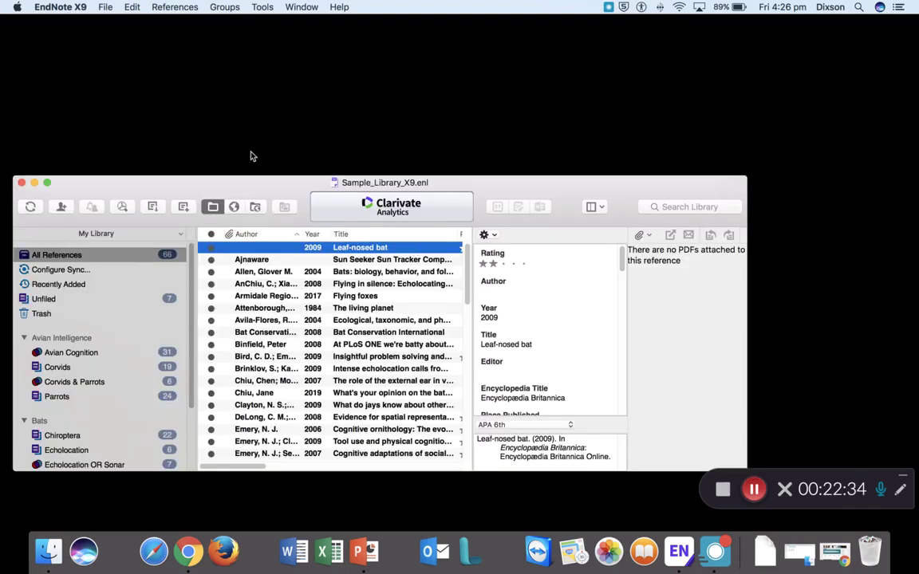
pyautogui.click(49, 182)
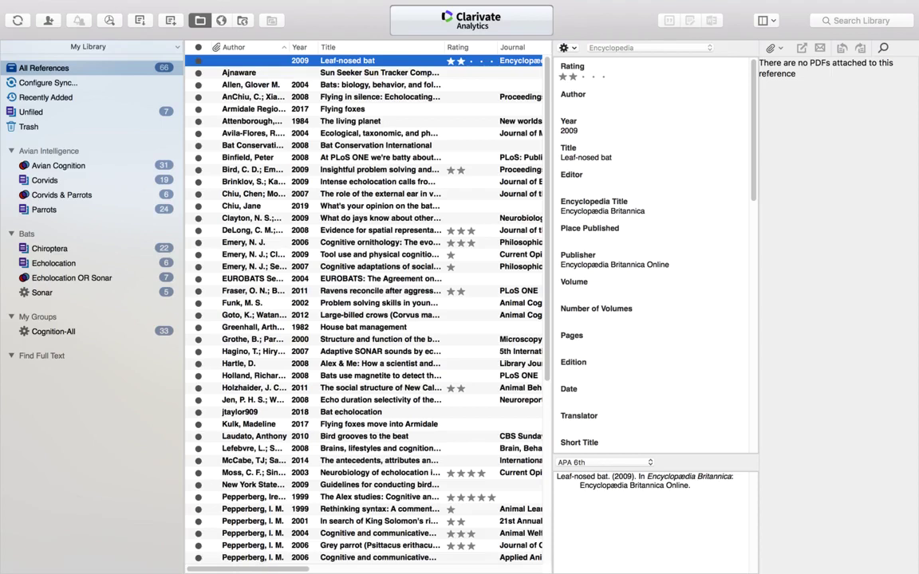
# - Switch to Word, open manuscript.doc from Desktop > X9 Training Materials on this Mac, and show the document in full screen
pyautogui.moveTo(293, 566)
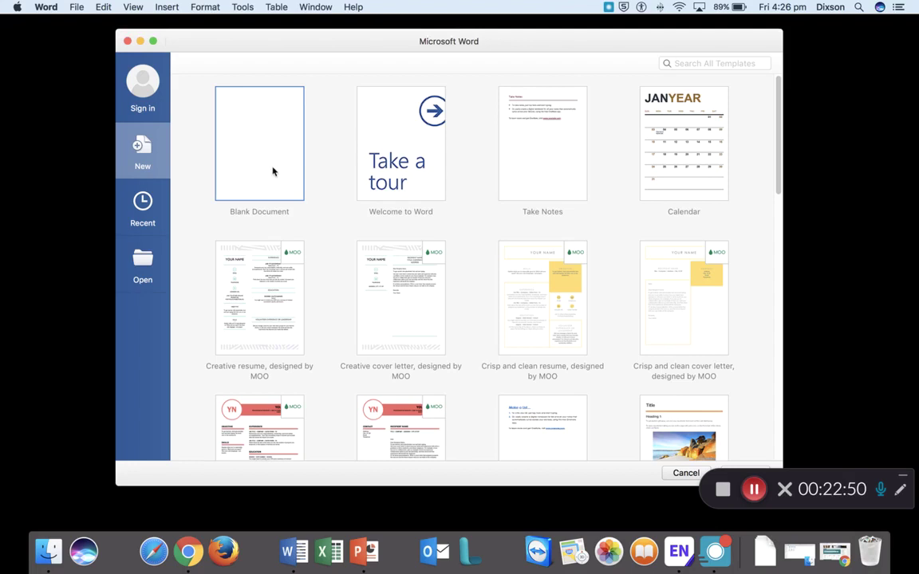
pyautogui.click(134, 267)
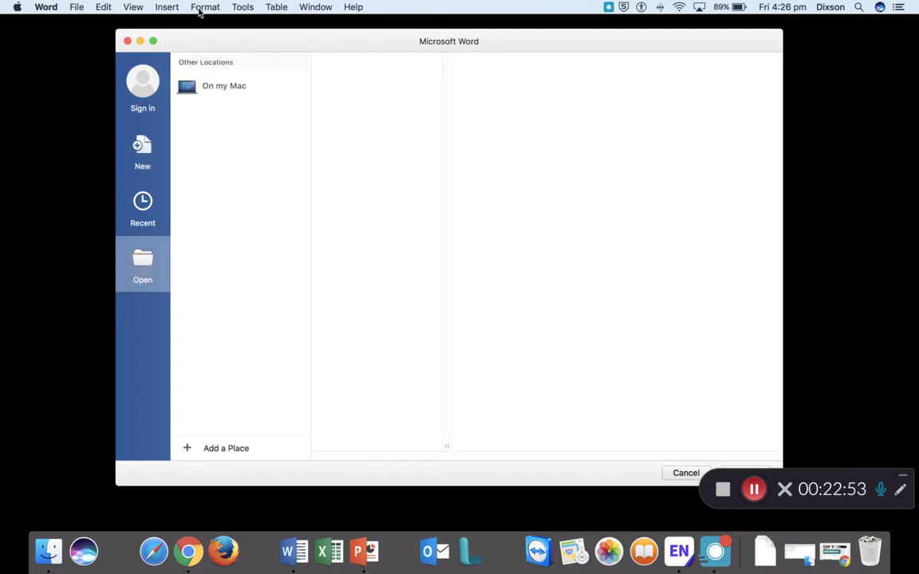
pyautogui.click(209, 94)
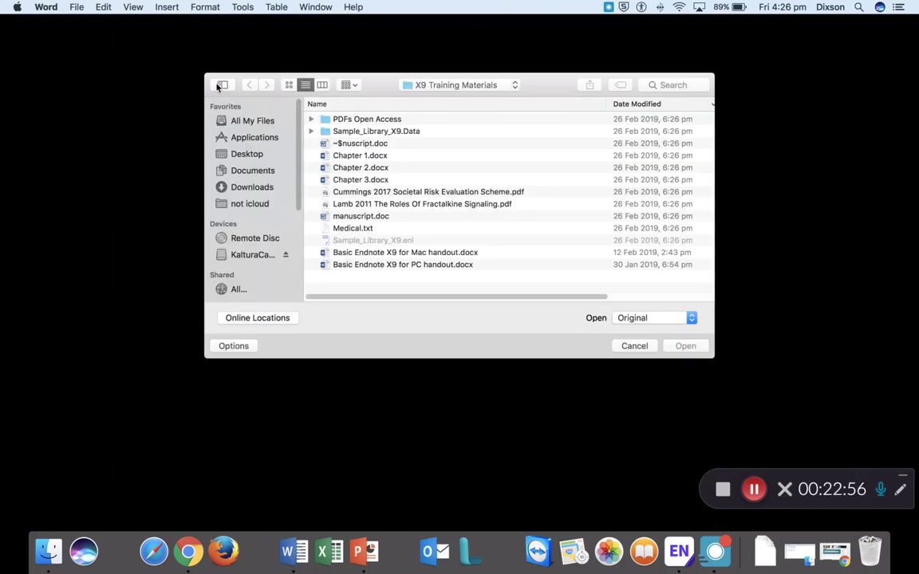
pyautogui.click(239, 154)
pyautogui.doubleClick(365, 122)
pyautogui.doubleClick(360, 217)
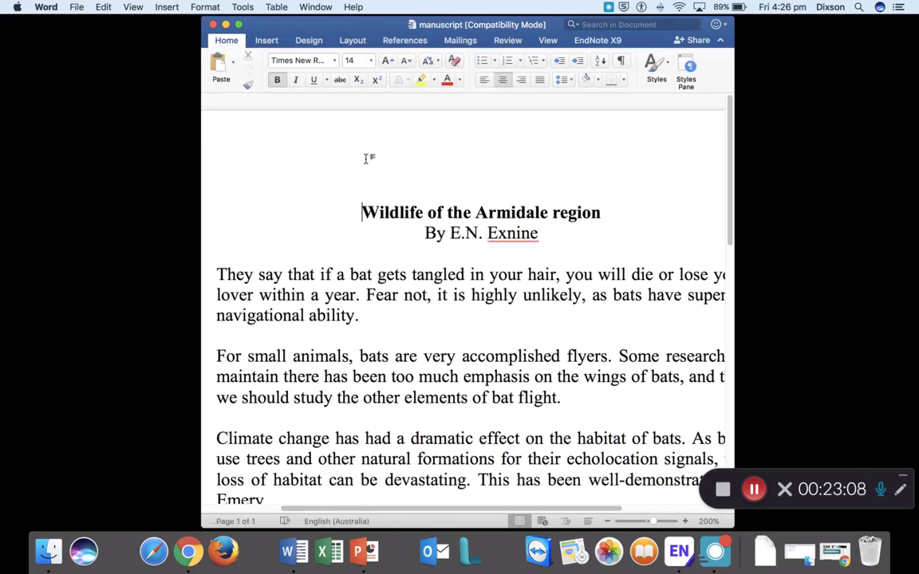
pyautogui.click(239, 25)
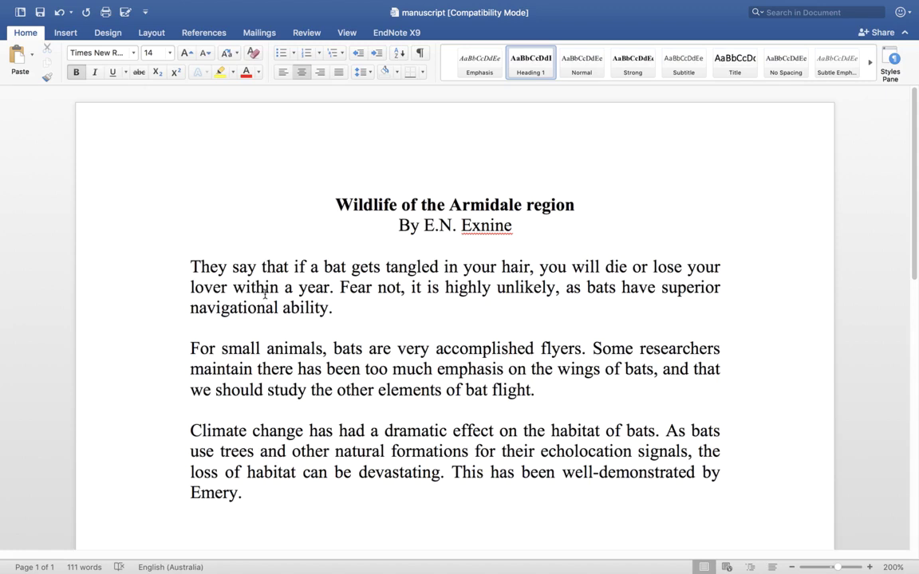
pyautogui.press('super+Up')
pyautogui.moveTo(644, 562)
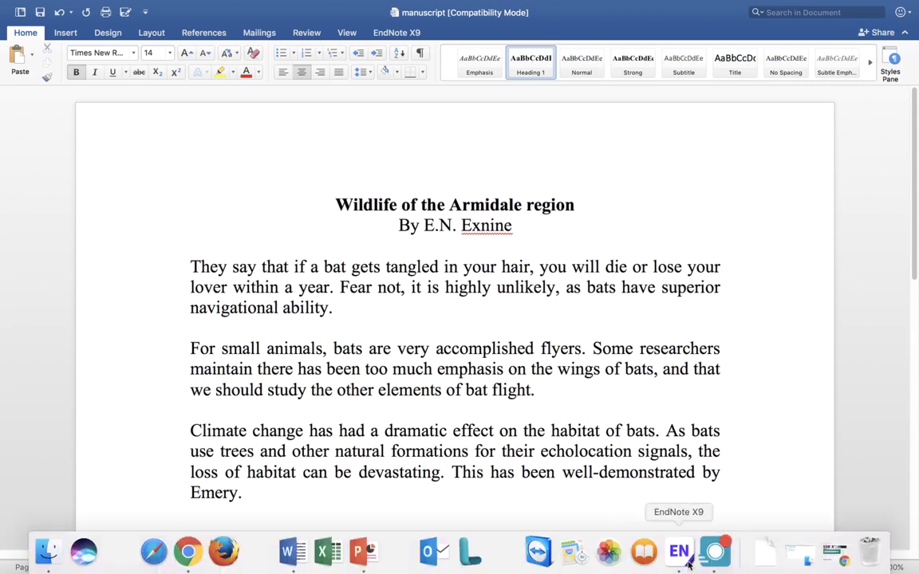
pyautogui.click(715, 552)
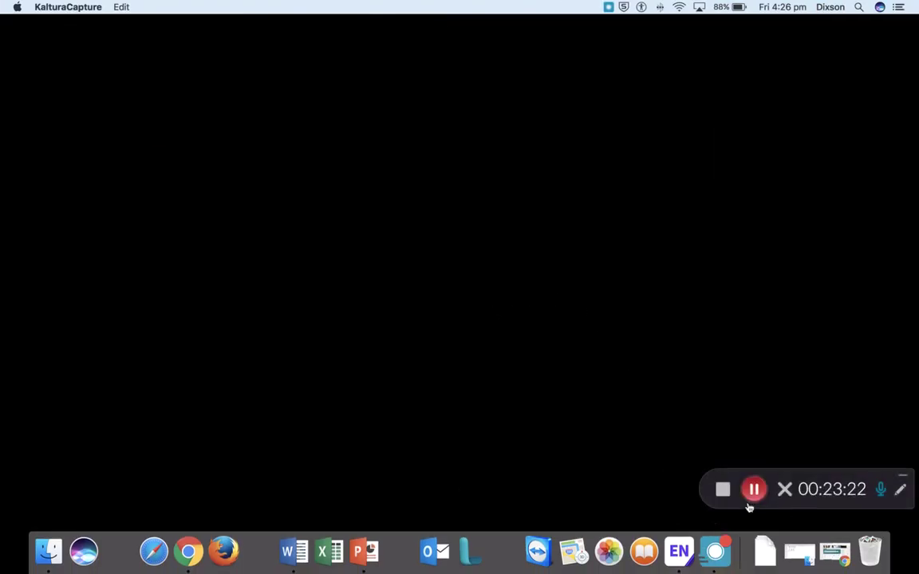